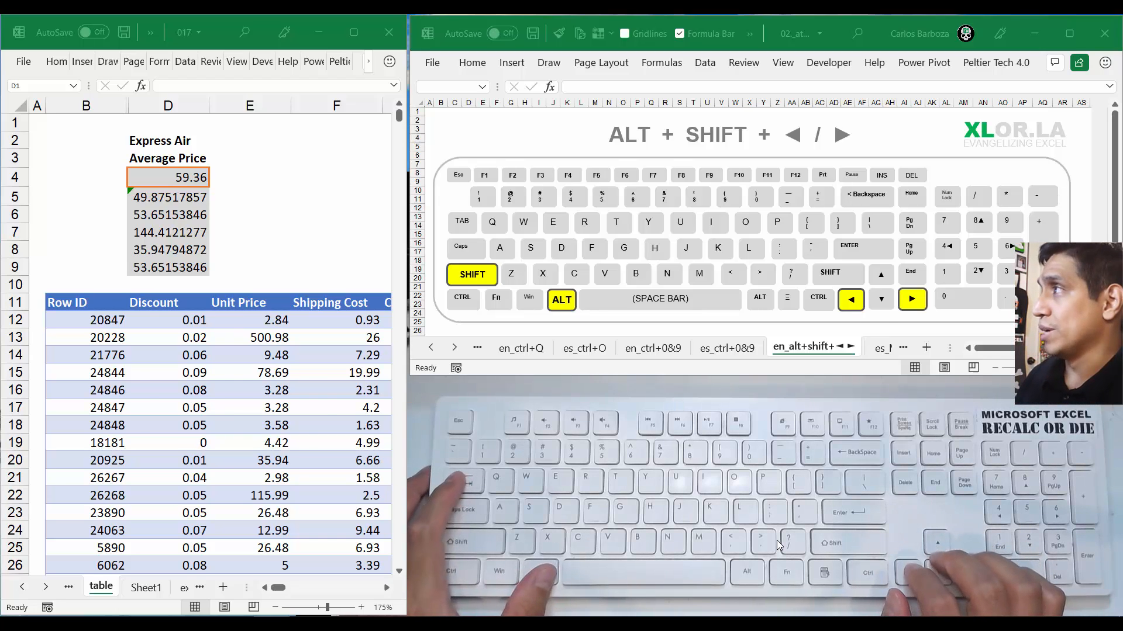
# Switch to workbook 017 and undo the hiding of column C
pyautogui.hotkey('alt', 'Tab')
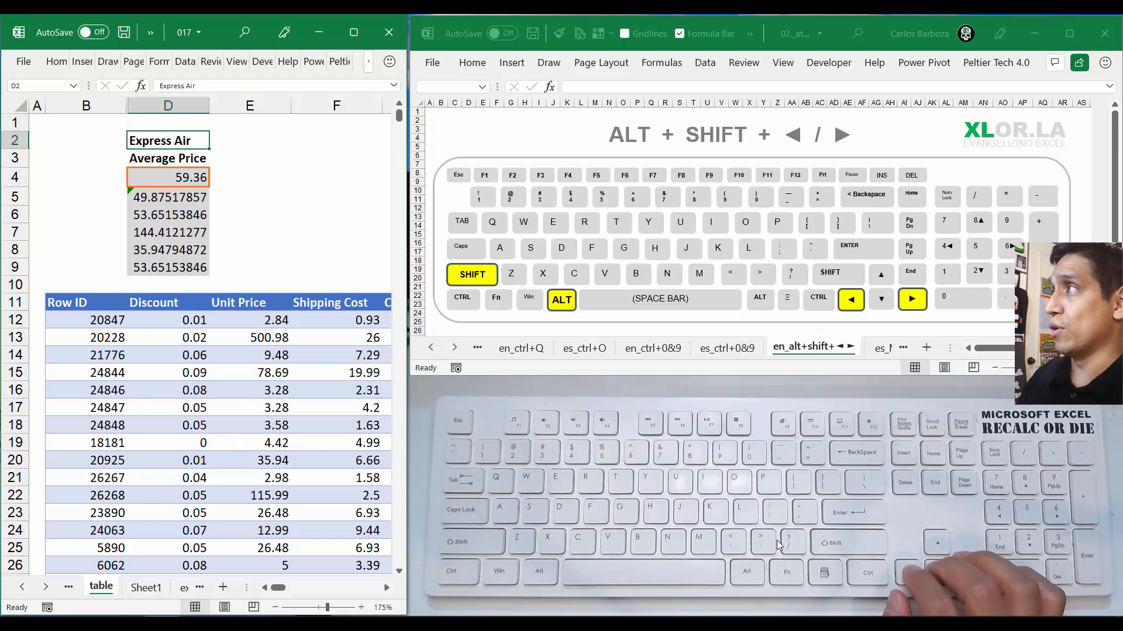
pyautogui.press('Left')
pyautogui.press('Right')
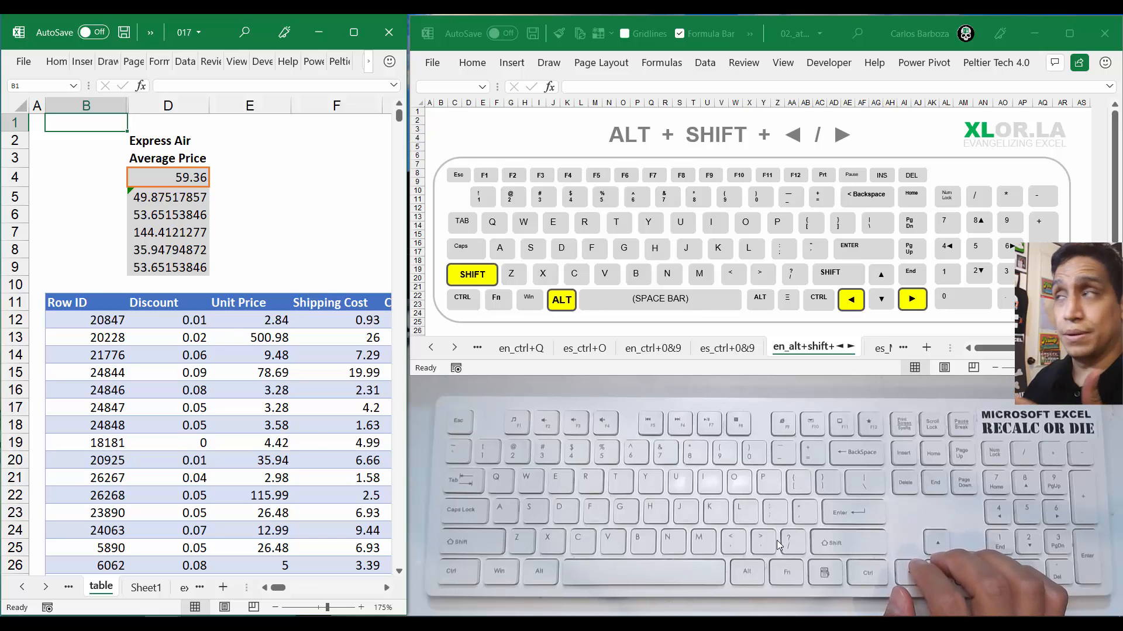
pyautogui.hotkey('ctrl', 'z')
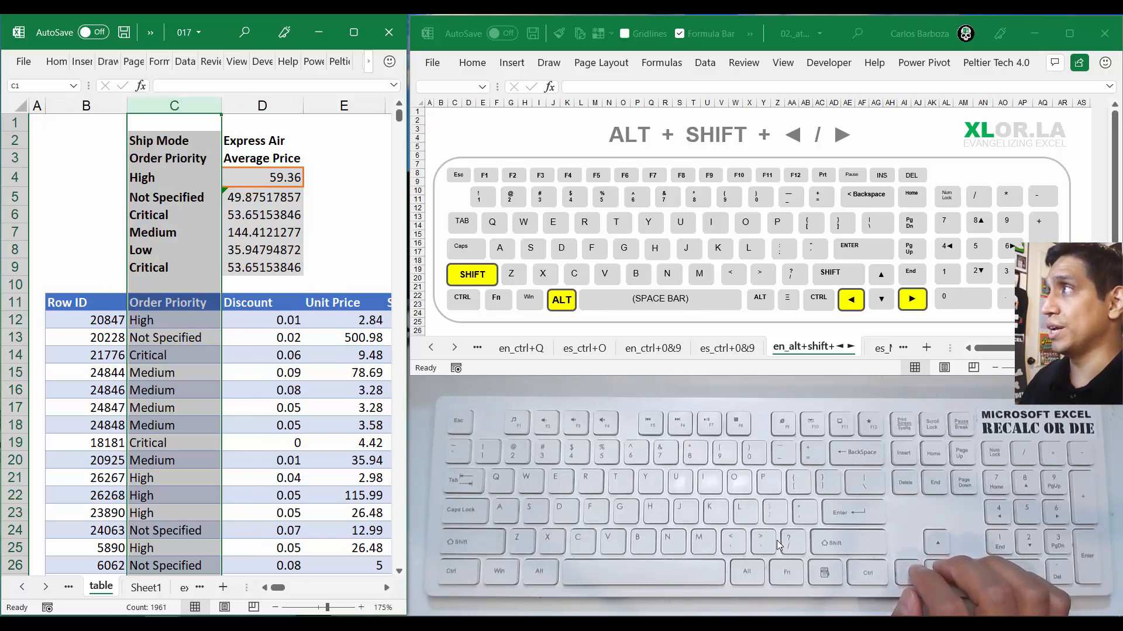
# Select the entire Order Priority column (column C) and group it
pyautogui.press('Right')
pyautogui.press('Left')
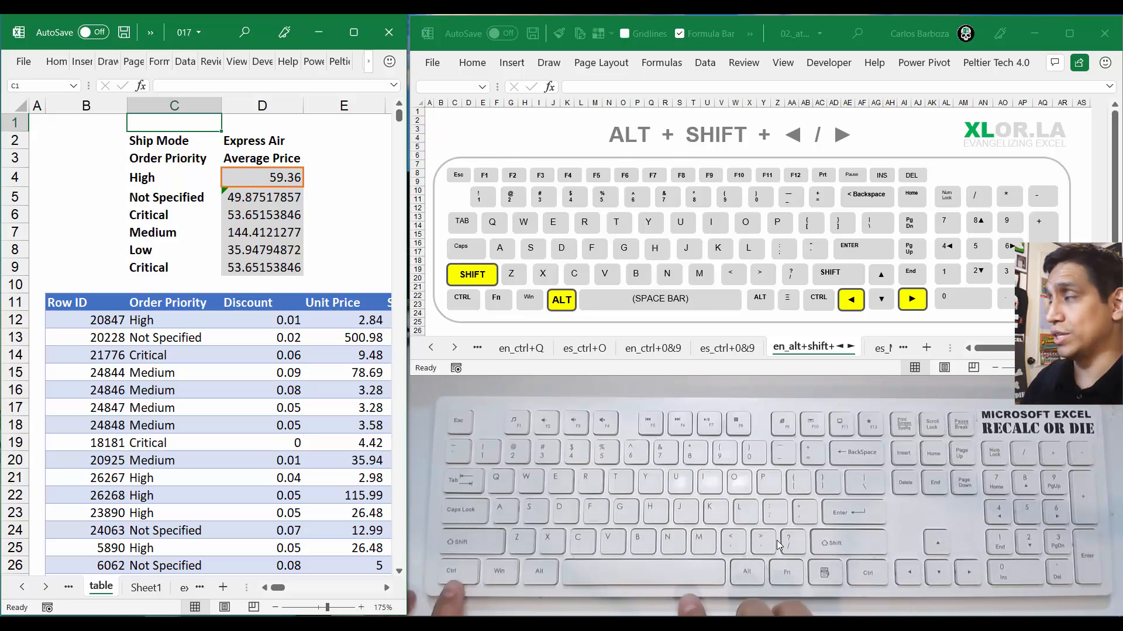
pyautogui.hotkey('ctrl', 'space')
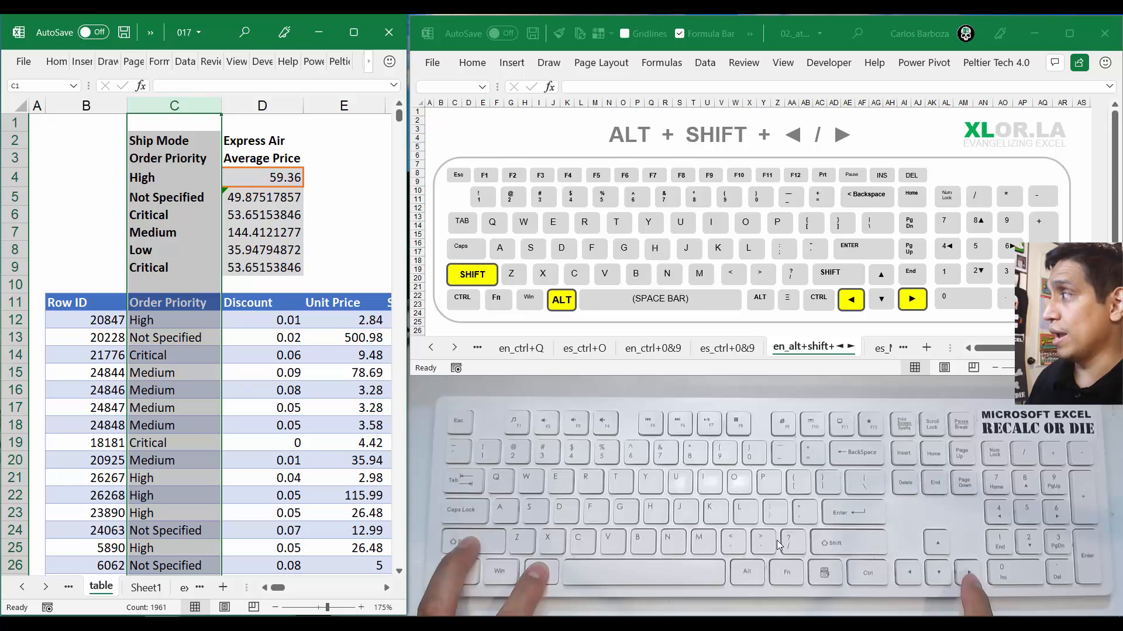
pyautogui.hotkey('alt', 'shift', 'Right')
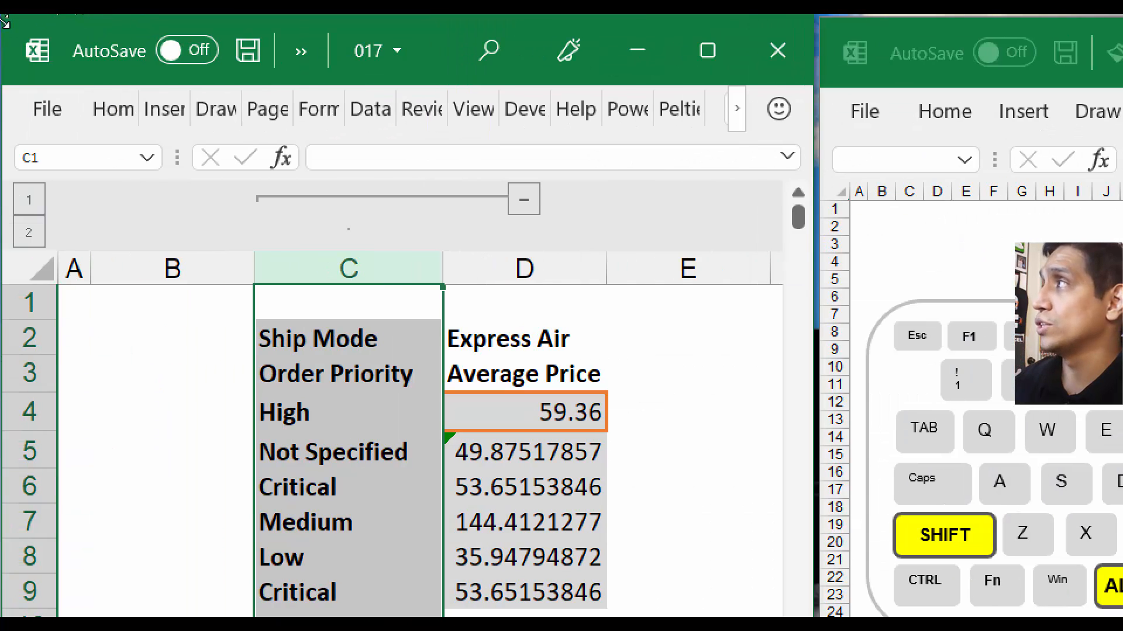
pyautogui.click(407, 258)
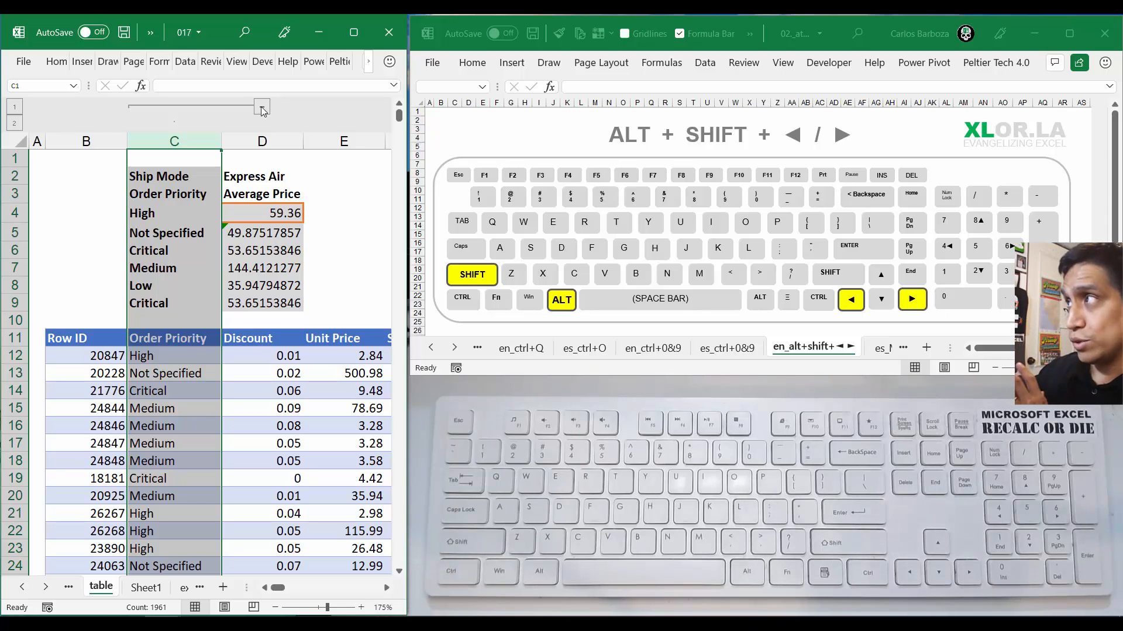
# Hide the grouped Order Priority column (column C), restoring any rows hidden by mistake
pyautogui.hotkey('ctrl', '9')
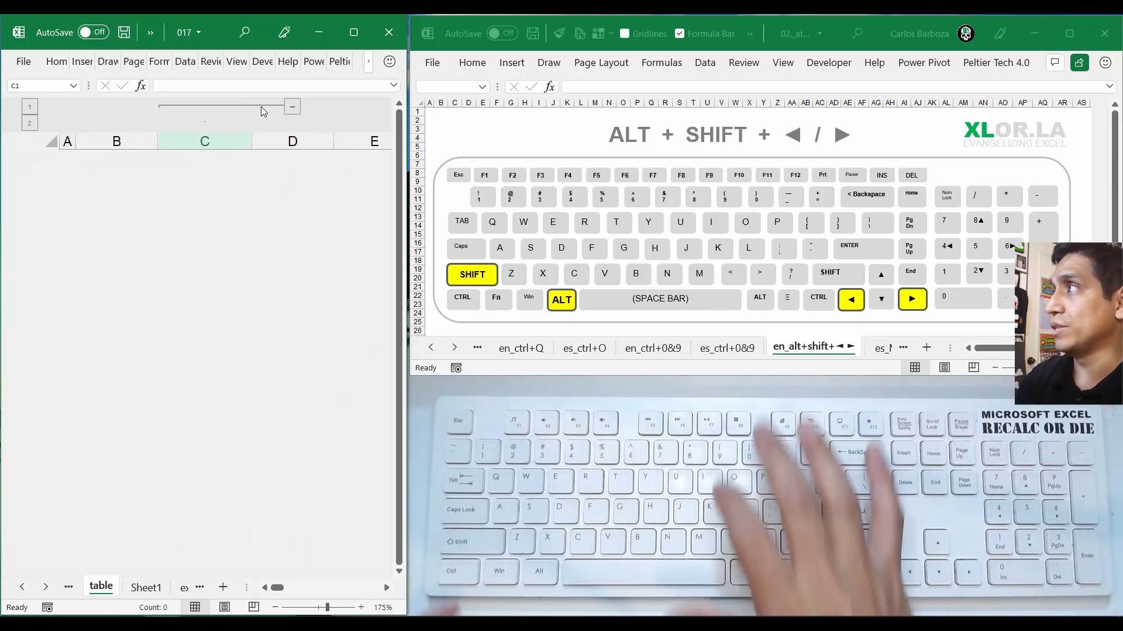
pyautogui.hotkey('ctrl', 'shift', '9')
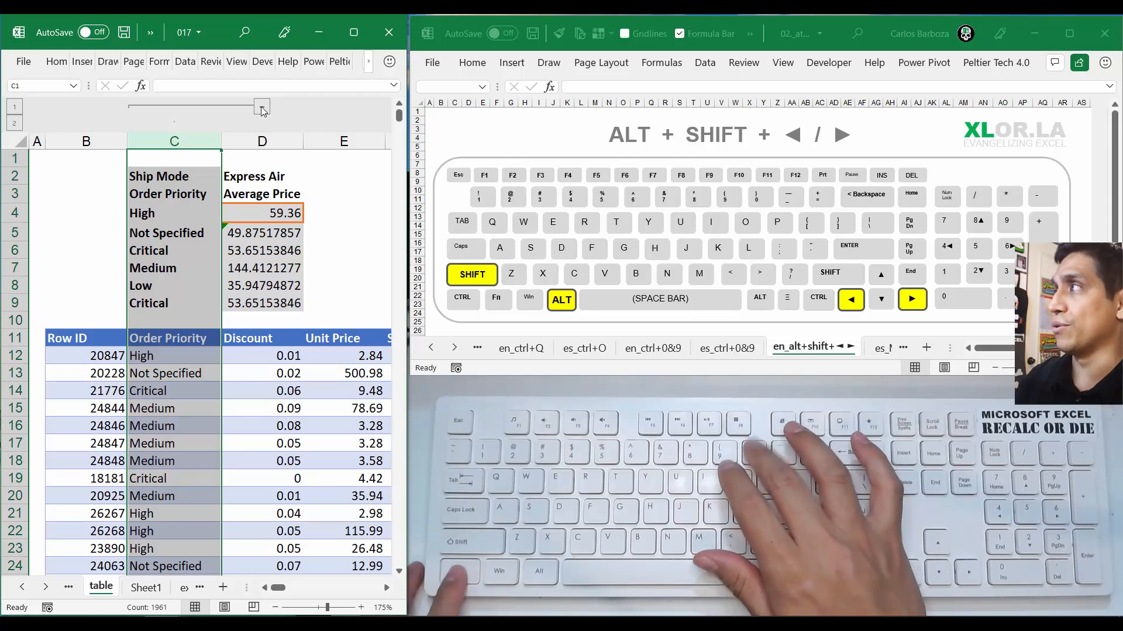
pyautogui.hotkey('ctrl', '0')
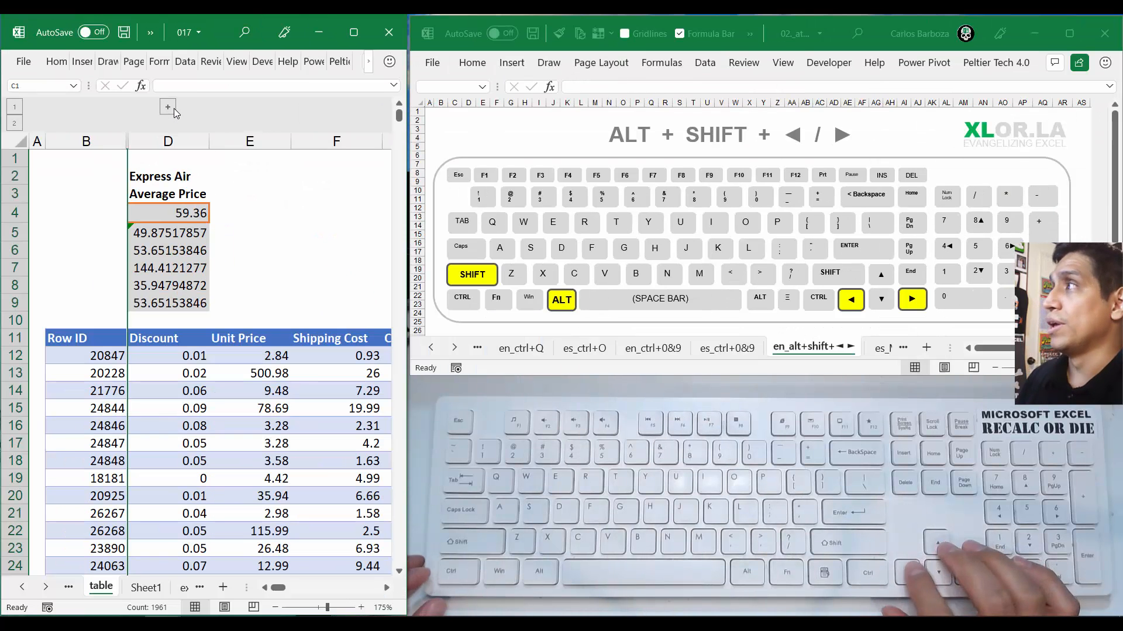
pyautogui.press('Right')
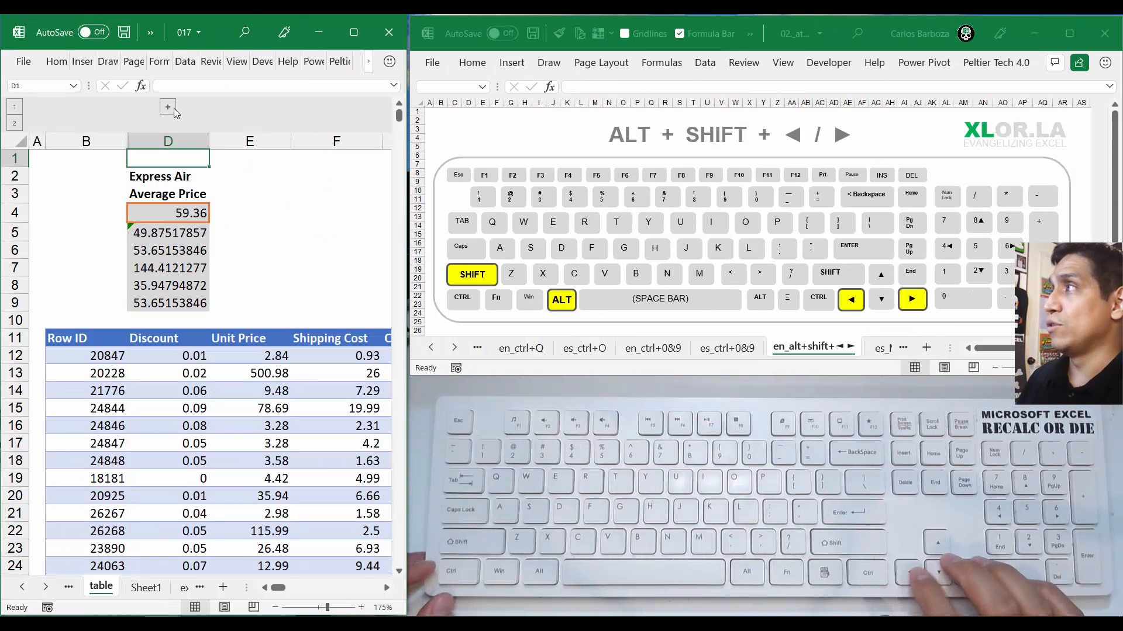
# Unhide column C by selecting the neighbouring columns B and D in full
pyautogui.press('Left')
pyautogui.hotkey('ctrl', 'space')
pyautogui.hotkey('shift', 'Right')
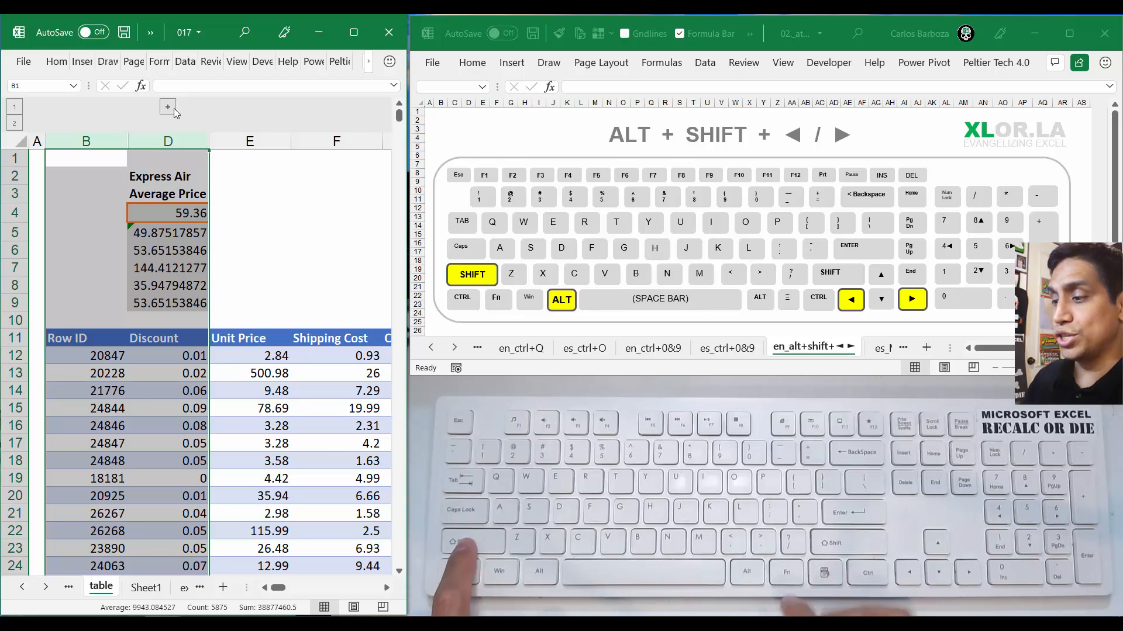
pyautogui.press('Menu')
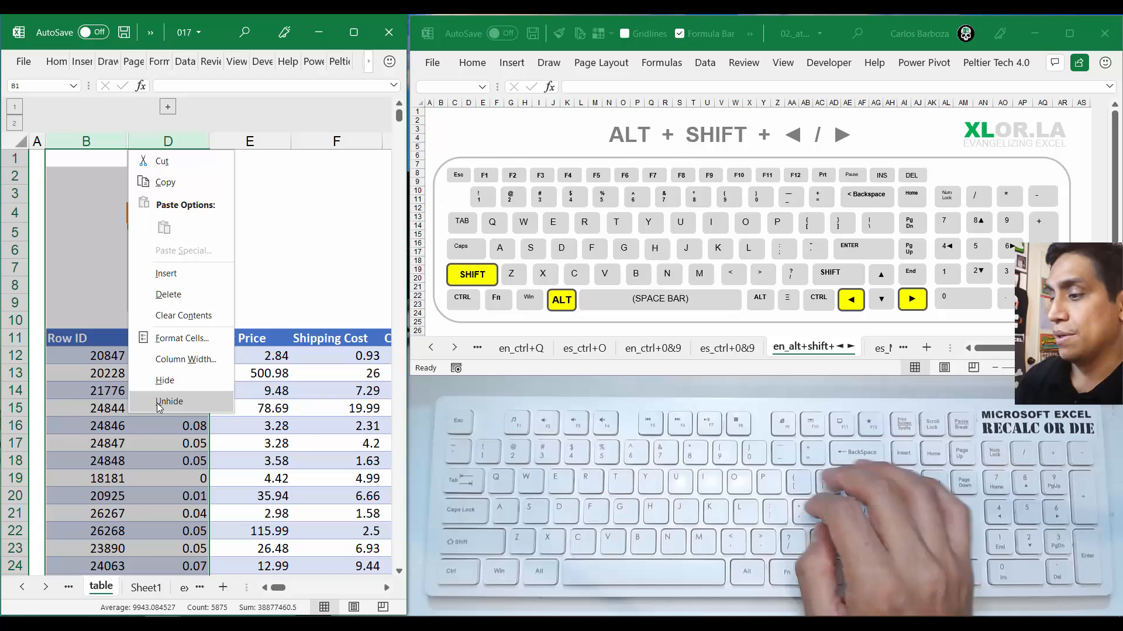
pyautogui.click(230, 351)
pyautogui.press('Right')
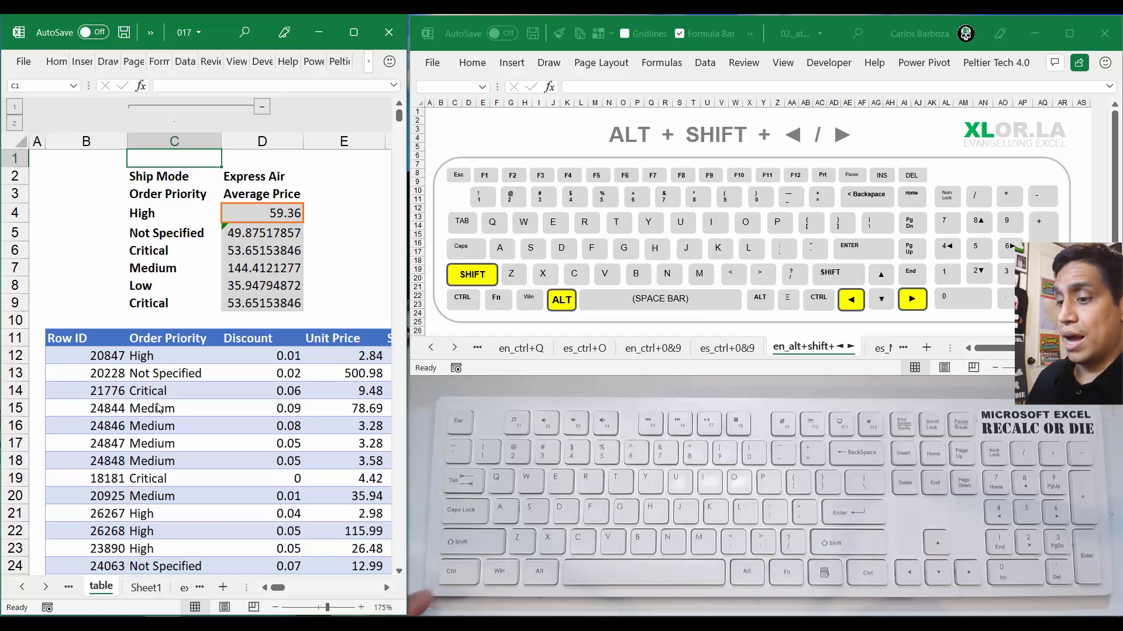
# Undo the unhiding of column C and return to cell B1
pyautogui.hotkey('ctrl', 'z')
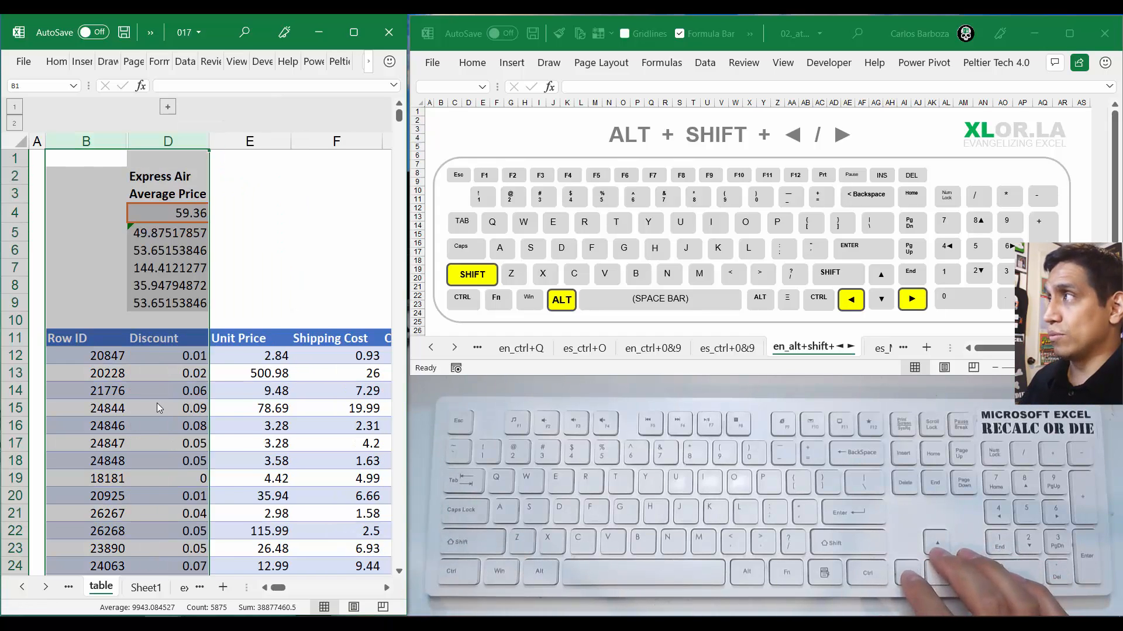
pyautogui.press('Right')
pyautogui.press('Left')
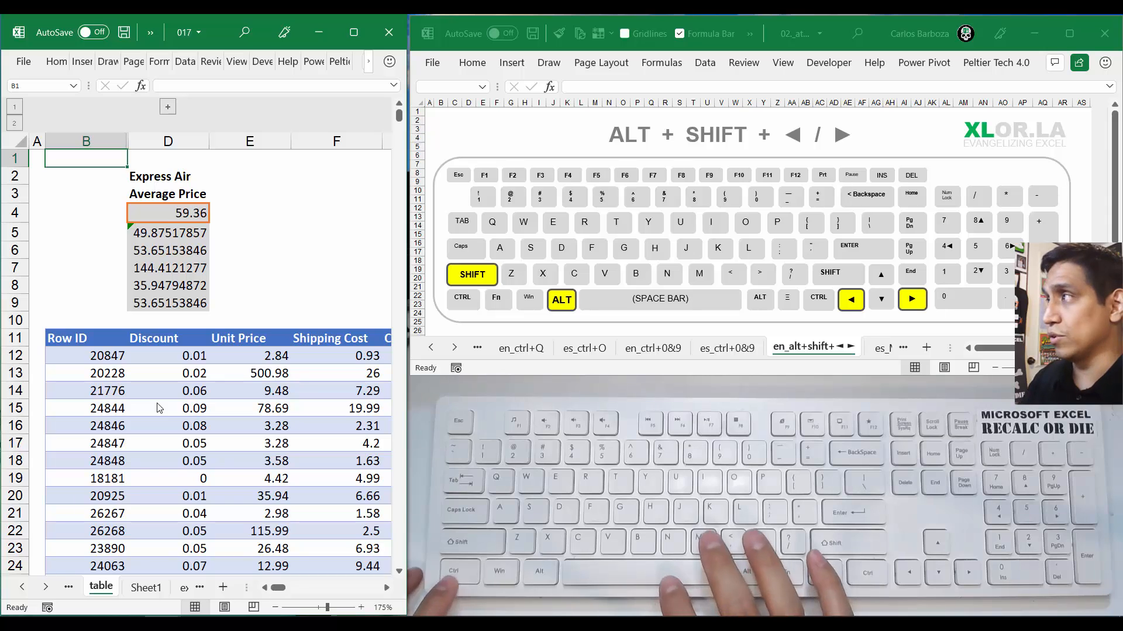
# Select columns B through D, unhide the Order Priority column between them, and return to cell C1
pyautogui.hotkey('ctrl', 'space')
pyautogui.hotkey('shift', 'Right')
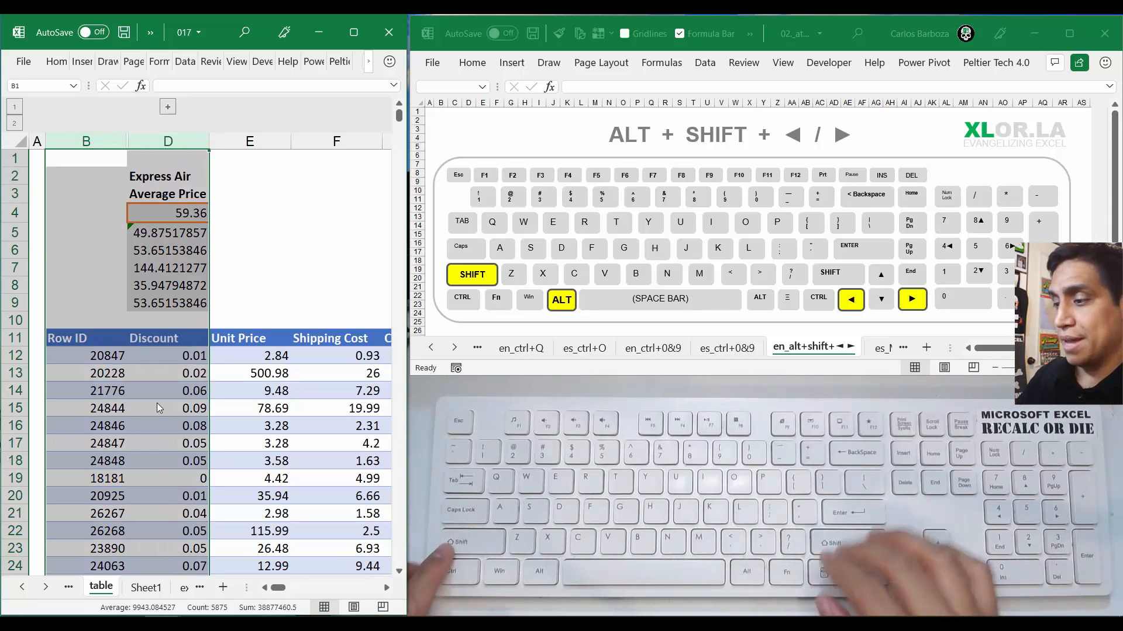
pyautogui.press('Menu')
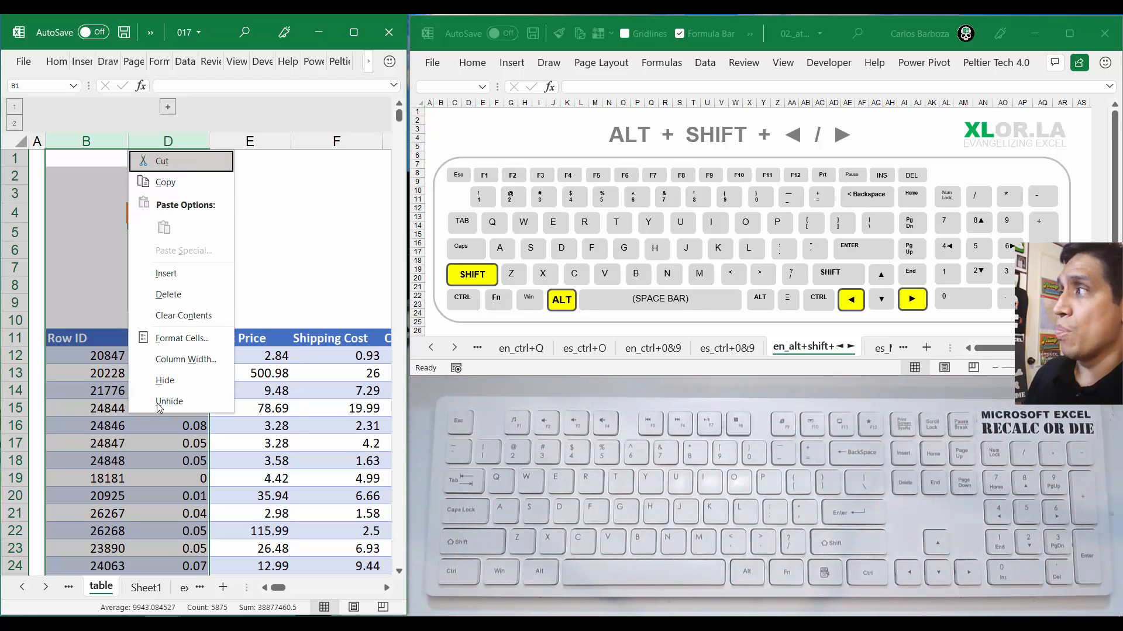
pyautogui.press('u')
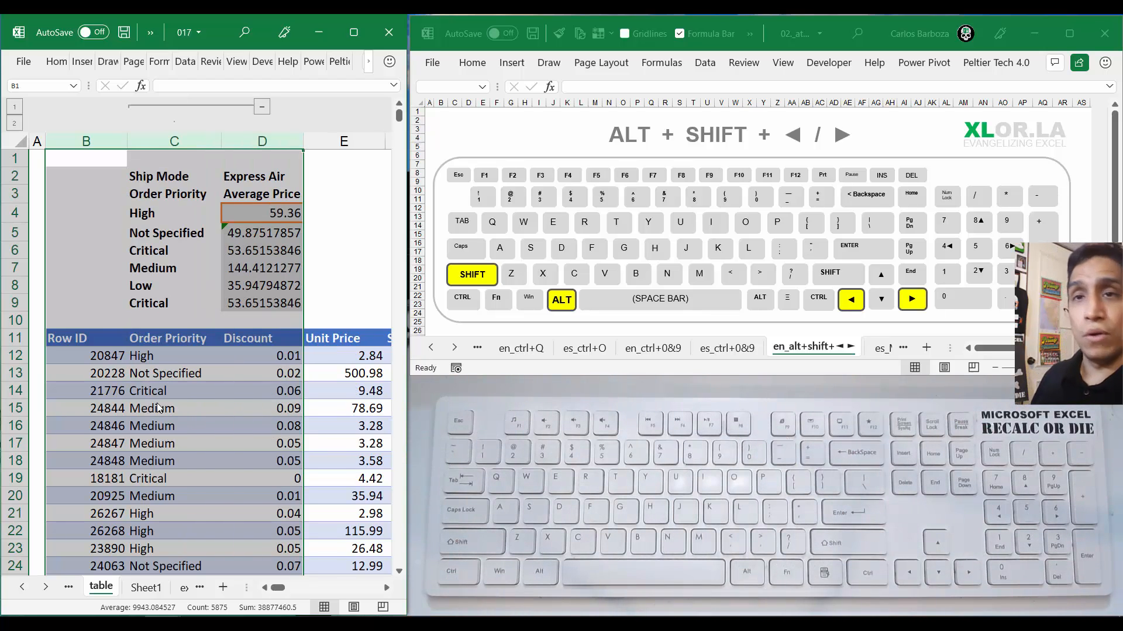
pyautogui.press('Right')
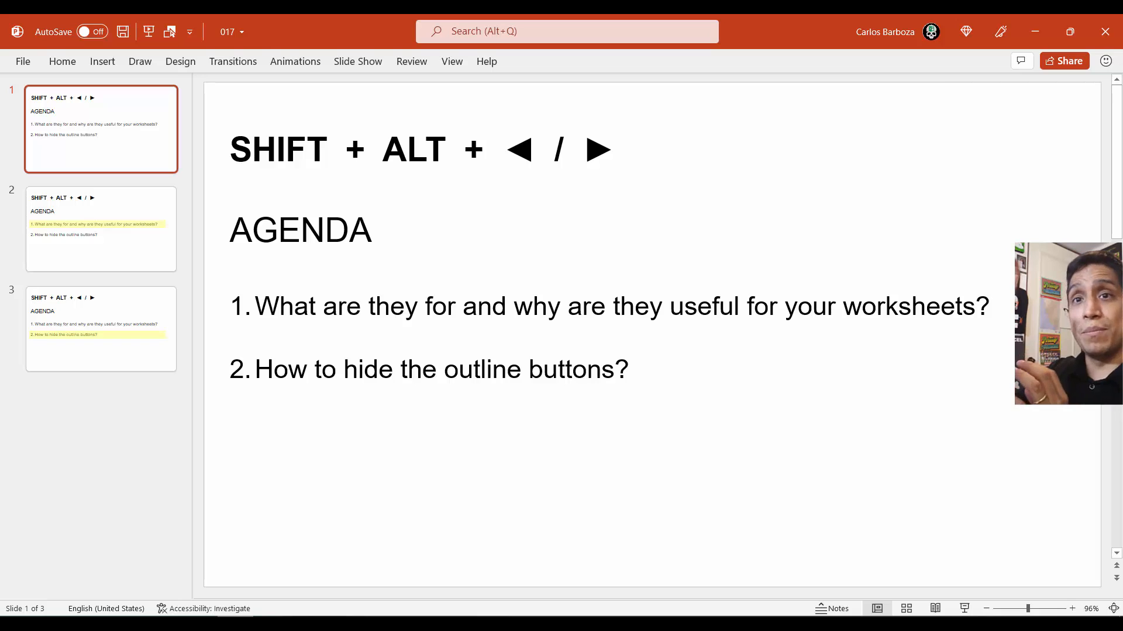
# Go through the agenda slides in PowerPoint up to the outline buttons topic and minimize the presentation
pyautogui.press('Down')
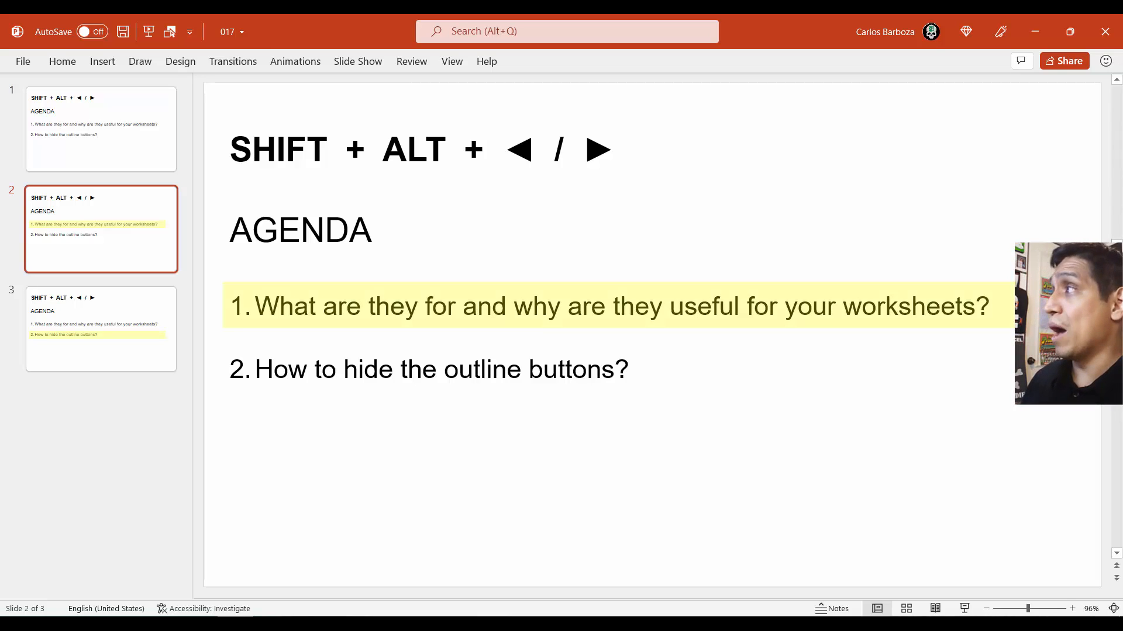
pyautogui.press('Down')
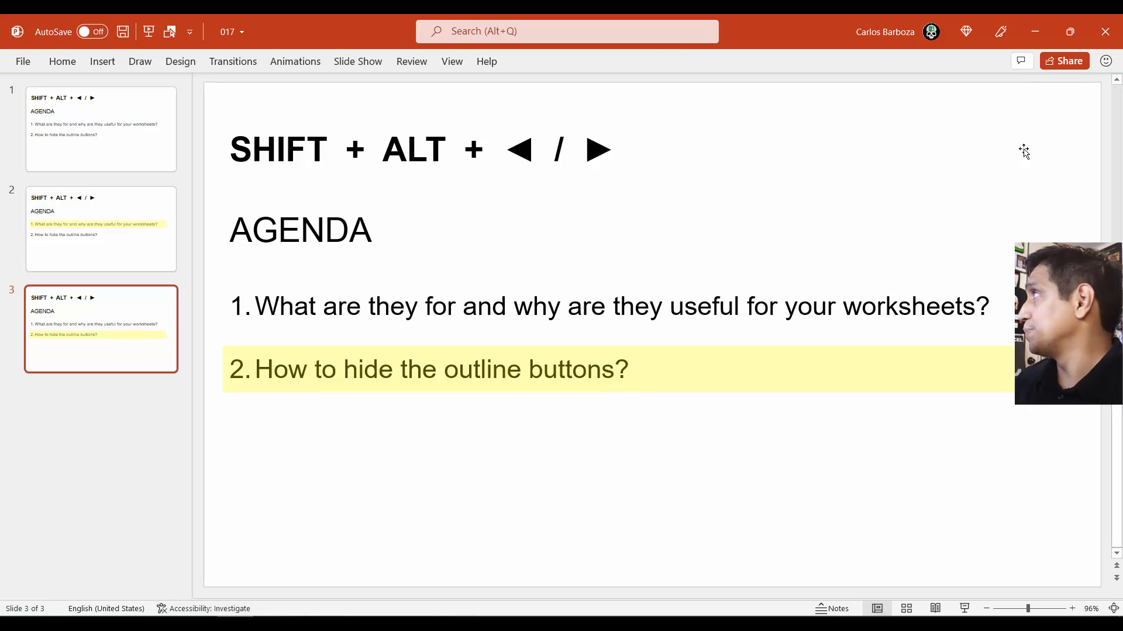
pyautogui.click(1030, 17)
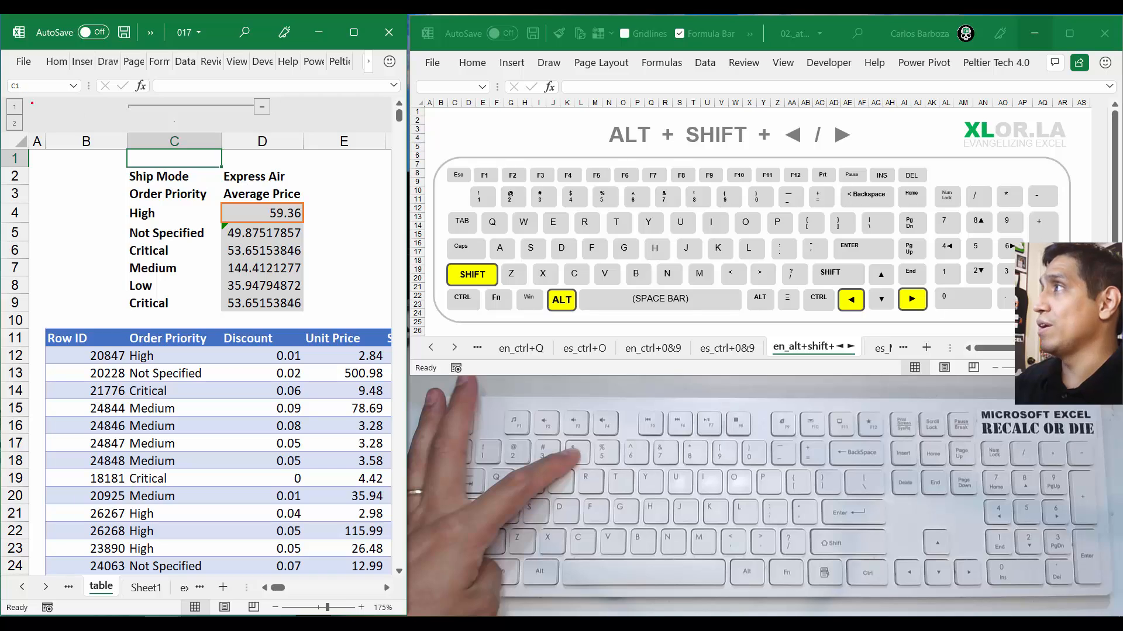
# Mark the outline area above the column headers with a red rectangle and a scribble, and clear the annotations
pyautogui.moveTo(27, 104); pyautogui.dragTo(388, 132)
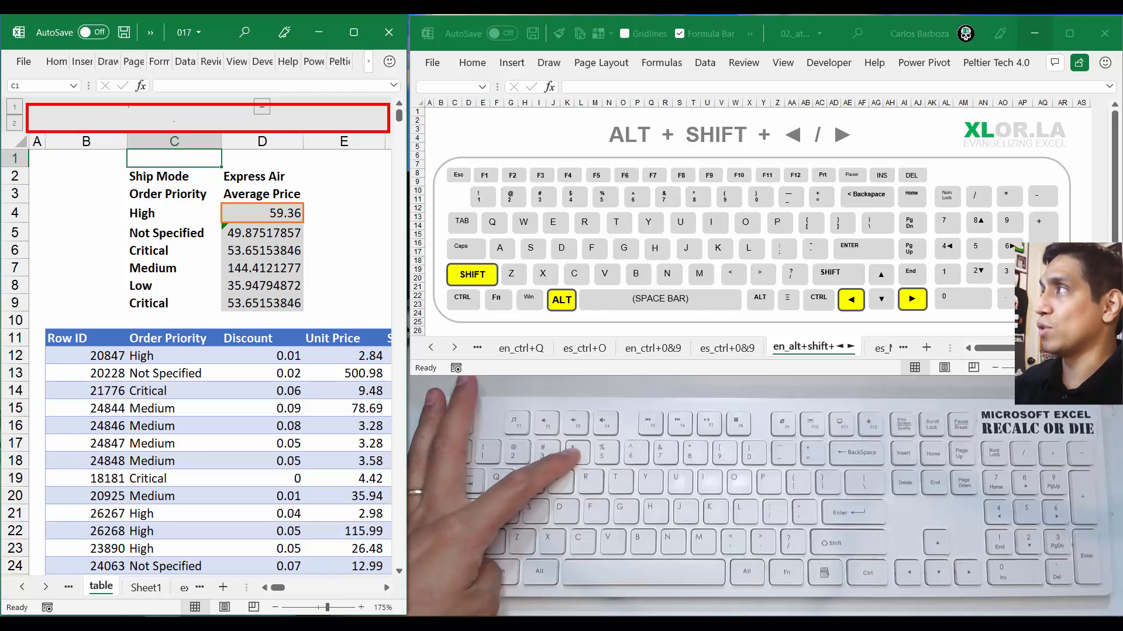
pyautogui.moveTo(46, 124)
pyautogui.mouseDown()
pyautogui.moveTo(94, 98)
pyautogui.moveTo(126, 122)
pyautogui.moveTo(209, 100)
pyautogui.moveTo(255, 122)
pyautogui.moveTo(349, 115)
pyautogui.moveTo(342, 138)
pyautogui.mouseUp()
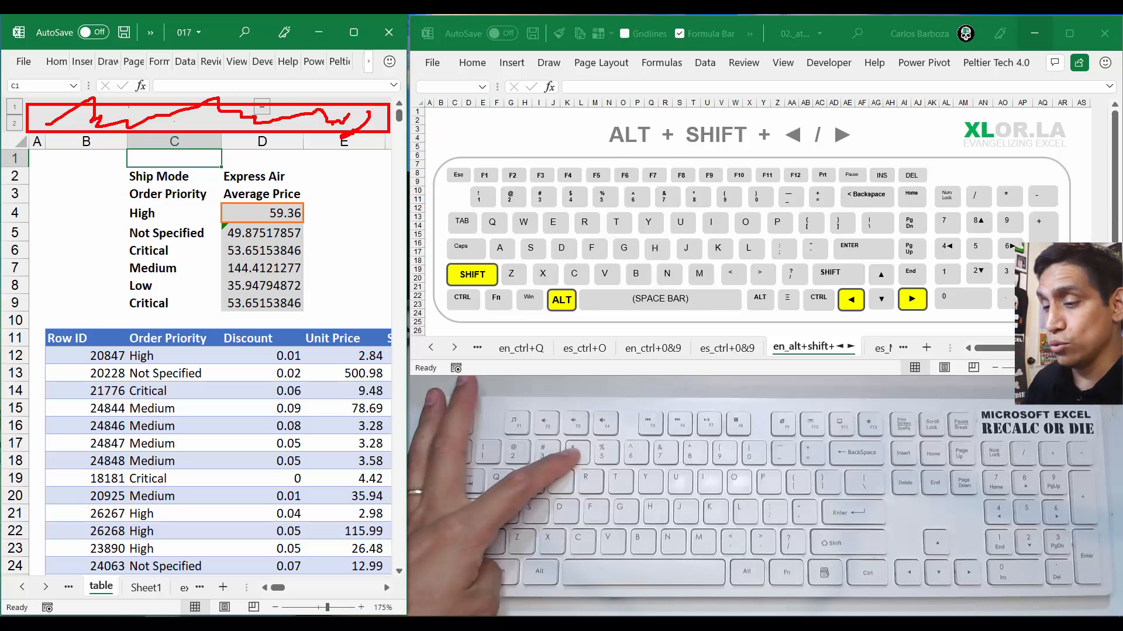
pyautogui.press('Escape')
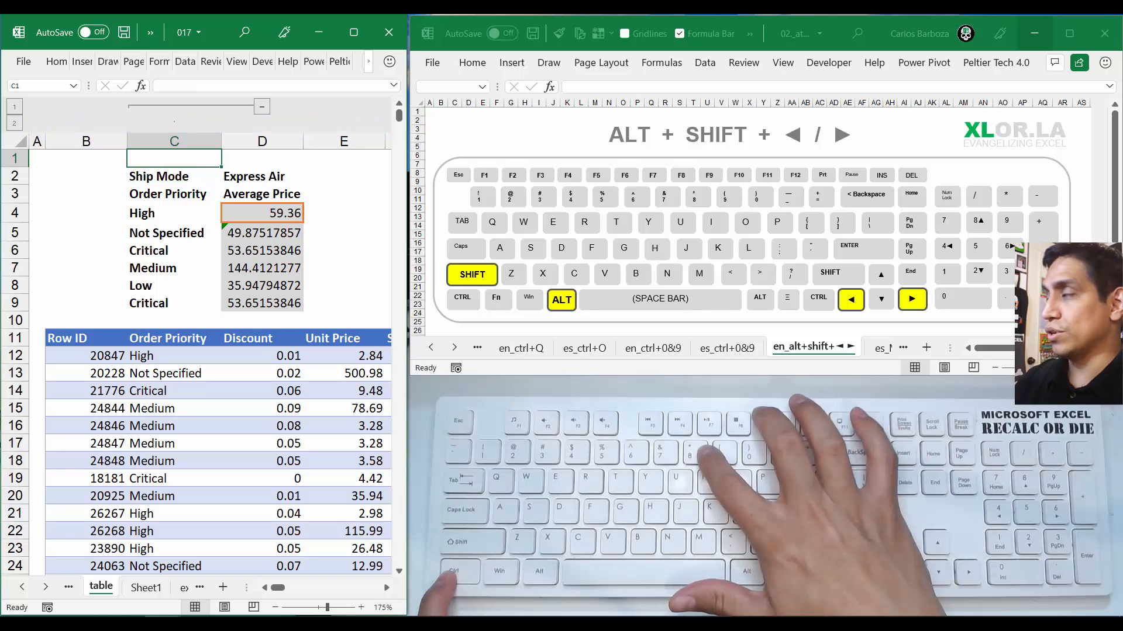
# Hide and show the worksheet's outline symbols three times in a row, leaving them shown
pyautogui.hotkey('alt', 'shift', 'Left')
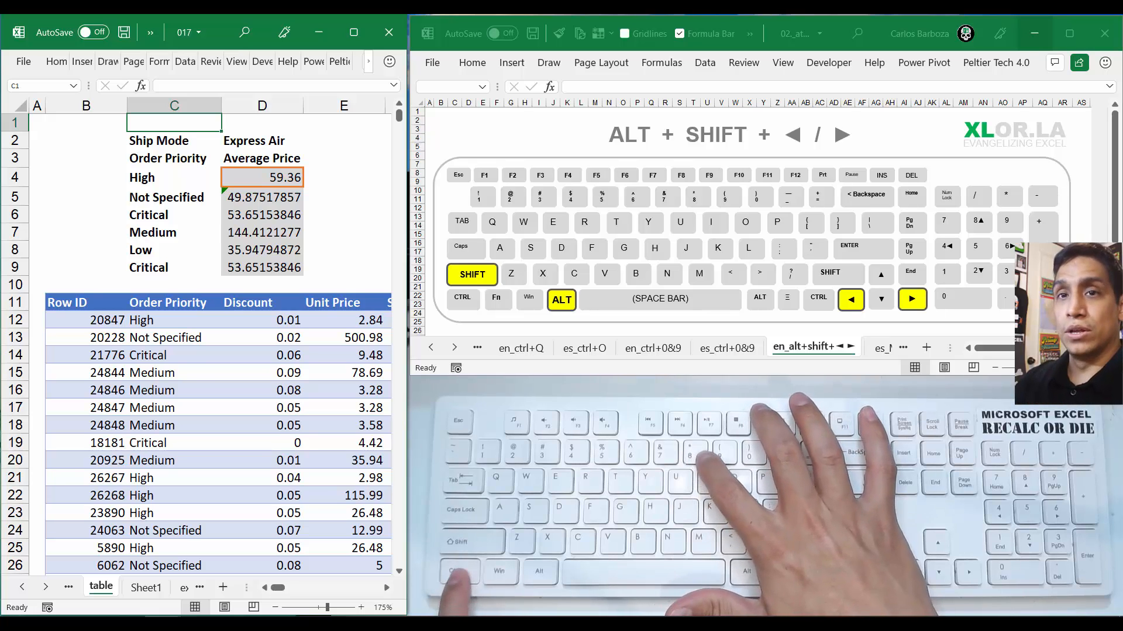
pyautogui.hotkey('alt', 'shift', 'Right')
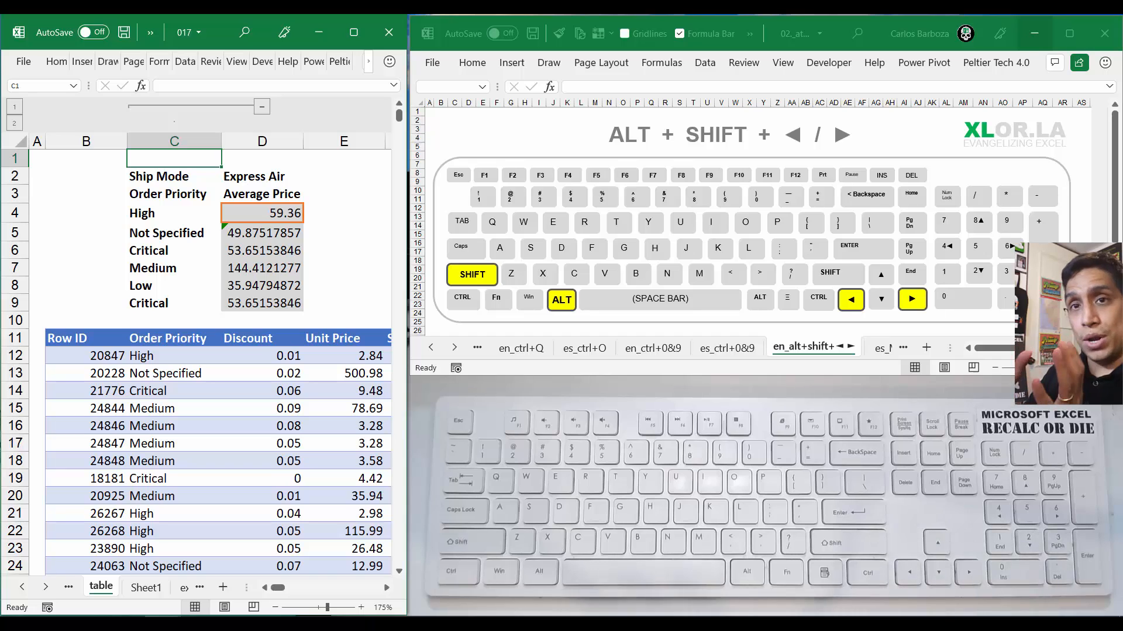
pyautogui.hotkey('alt', 'shift', 'Left')
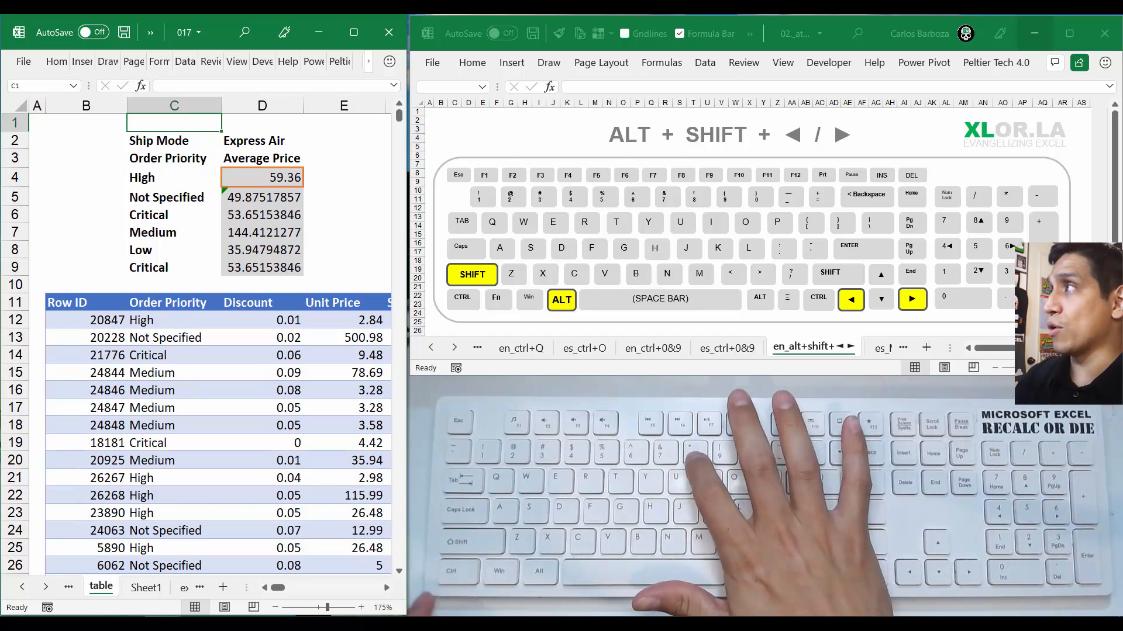
pyautogui.hotkey('alt', 'shift', 'Right')
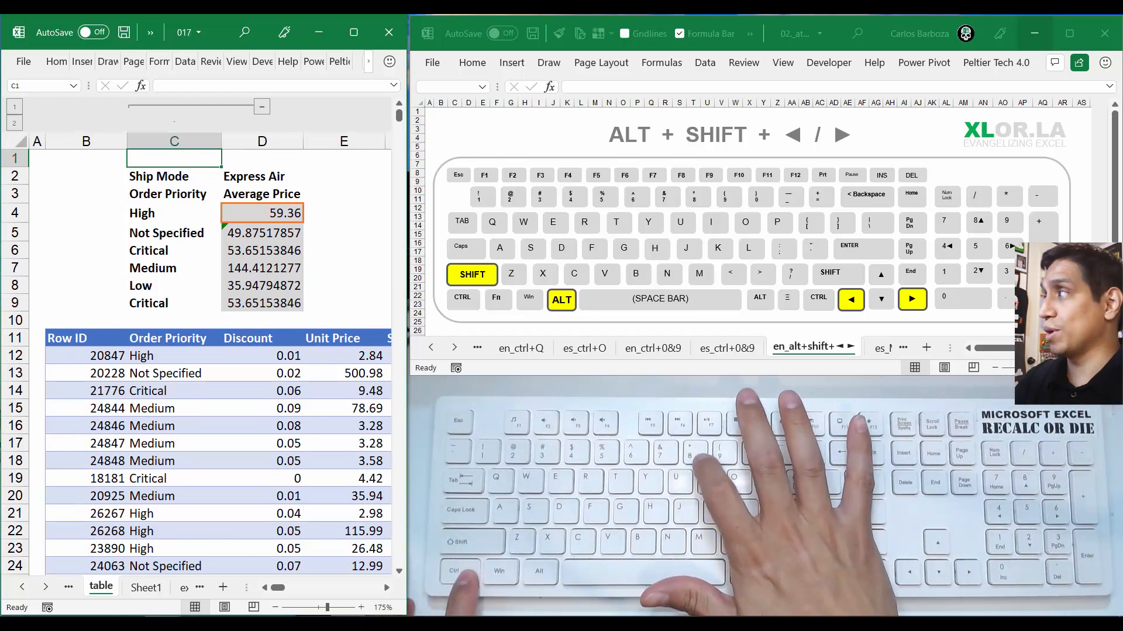
pyautogui.hotkey('alt', 'shift', 'Left')
pyautogui.hotkey('alt', 'shift', 'Right')
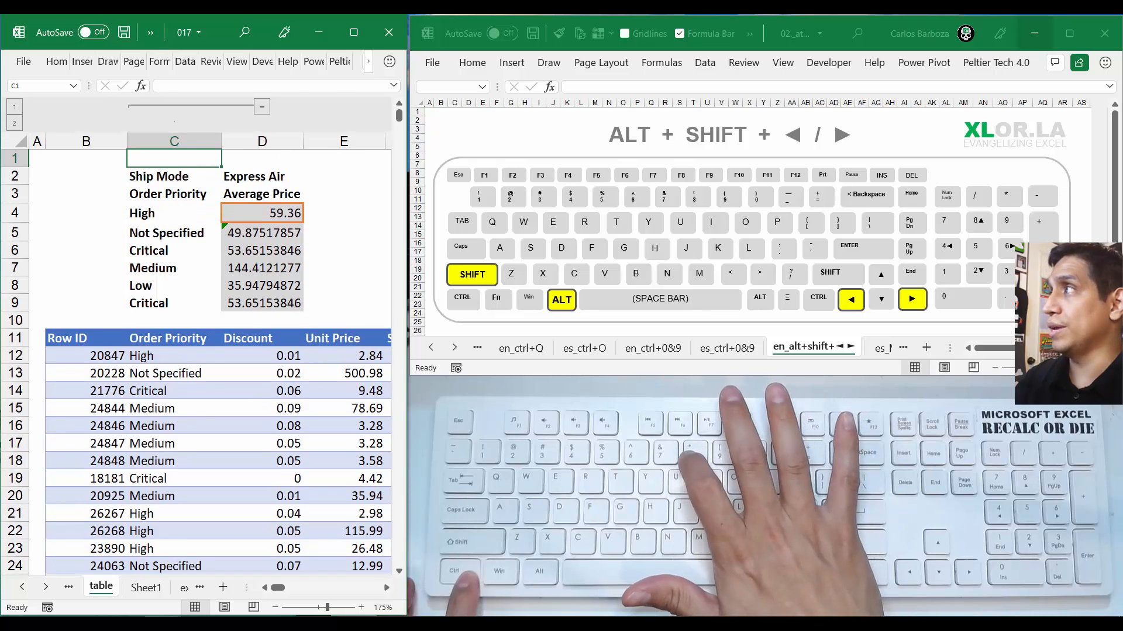
# Select the Customer ID and Customer Name columns (G and H) and group them
pyautogui.press('Right')
pyautogui.press('Right')
pyautogui.press('Right')
pyautogui.press('Right')
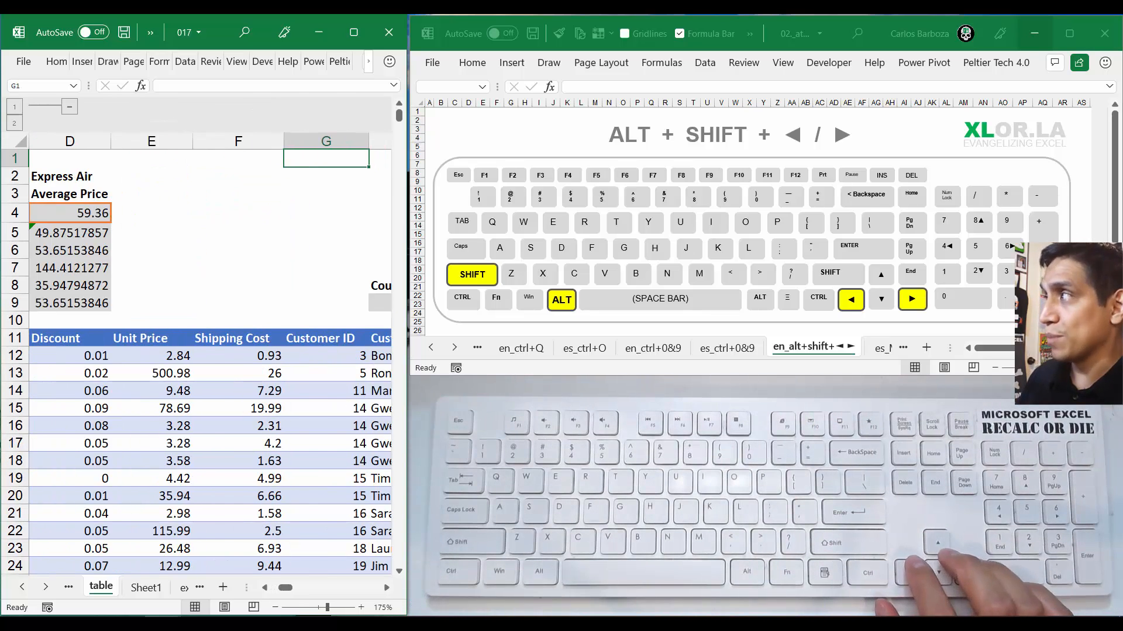
pyautogui.press('Right')
pyautogui.press('Right')
pyautogui.press('Left')
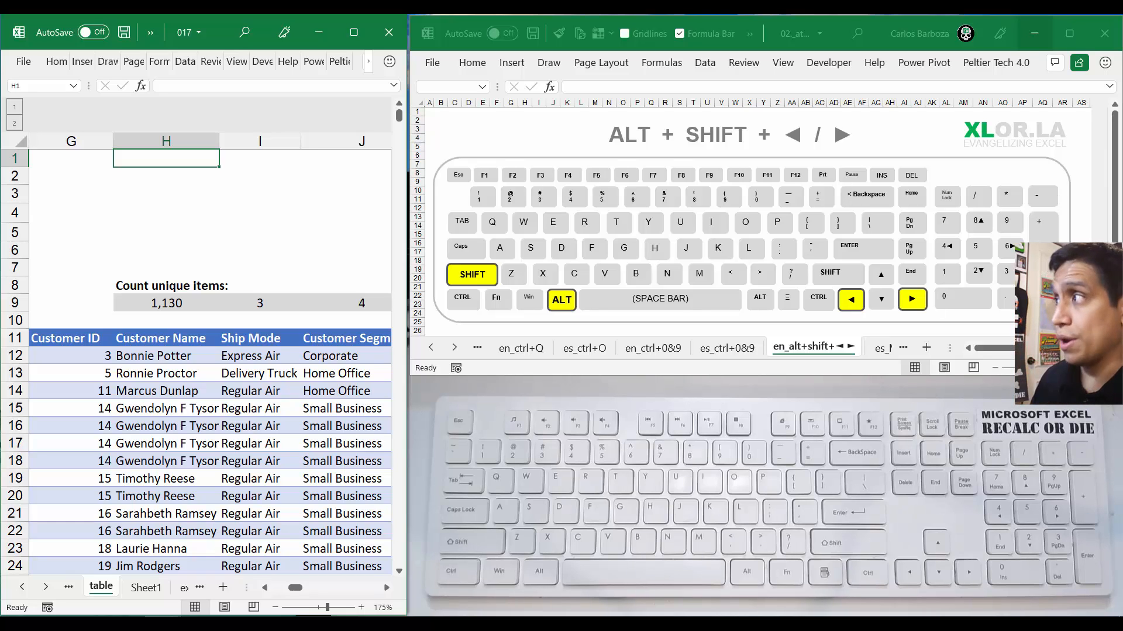
pyautogui.hotkey('ctrl', 'space')
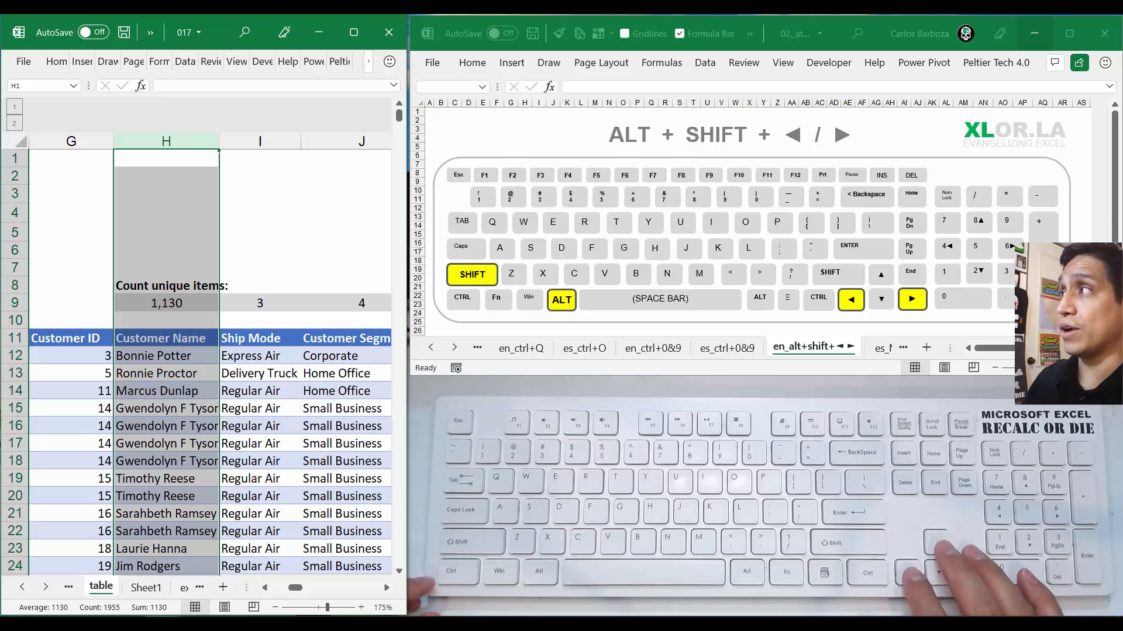
pyautogui.hotkey('shift', 'Left')
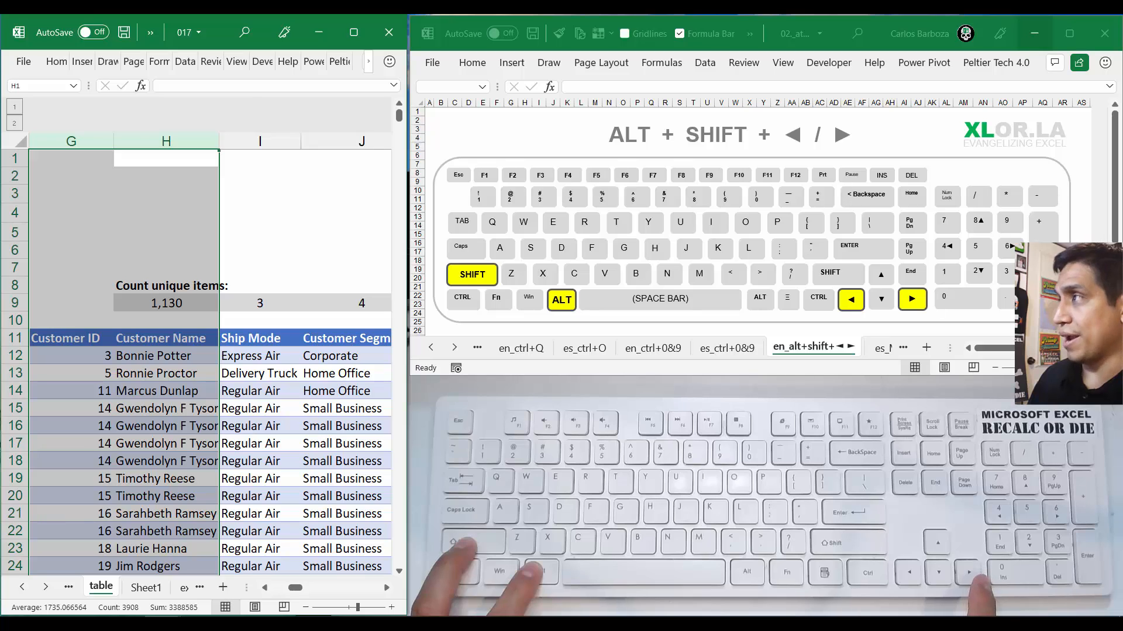
pyautogui.hotkey('alt', 'shift', 'Right')
pyautogui.press('Left')
pyautogui.press('Left')
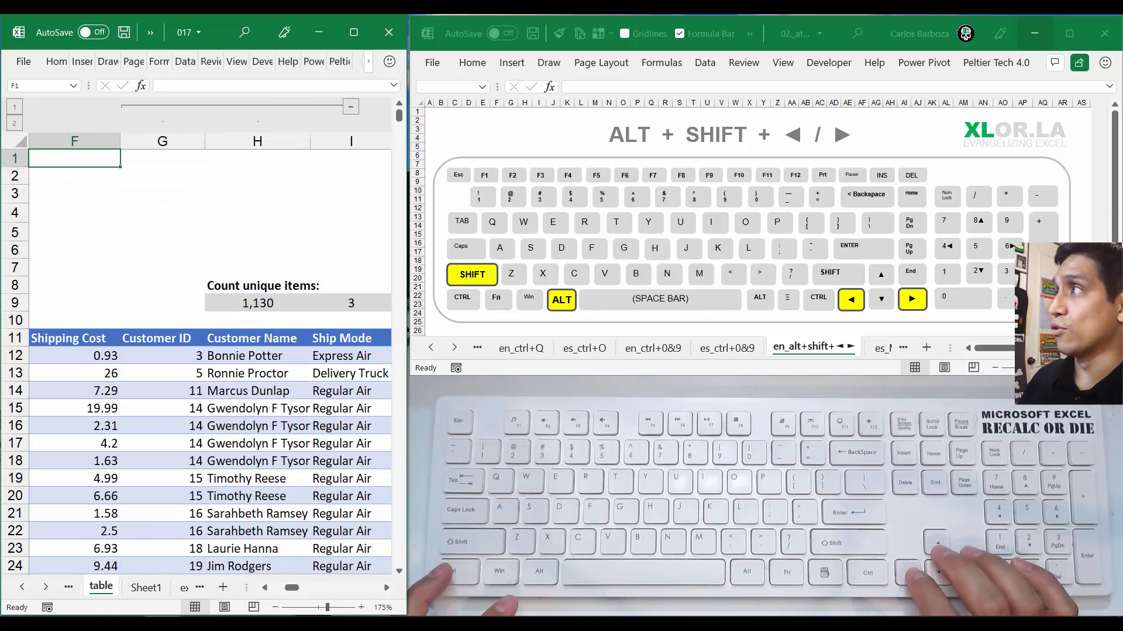
# Reselect columns G and H and ungroup them
pyautogui.press('Right')
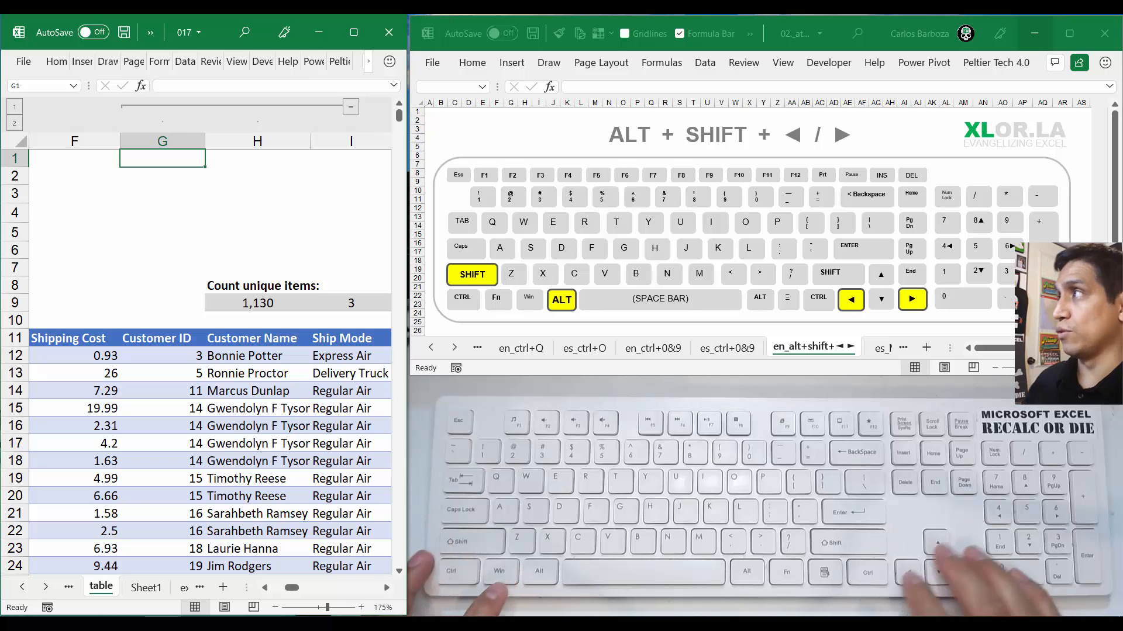
pyautogui.press('Right')
pyautogui.press('Left')
pyautogui.hotkey('ctrl', 'space')
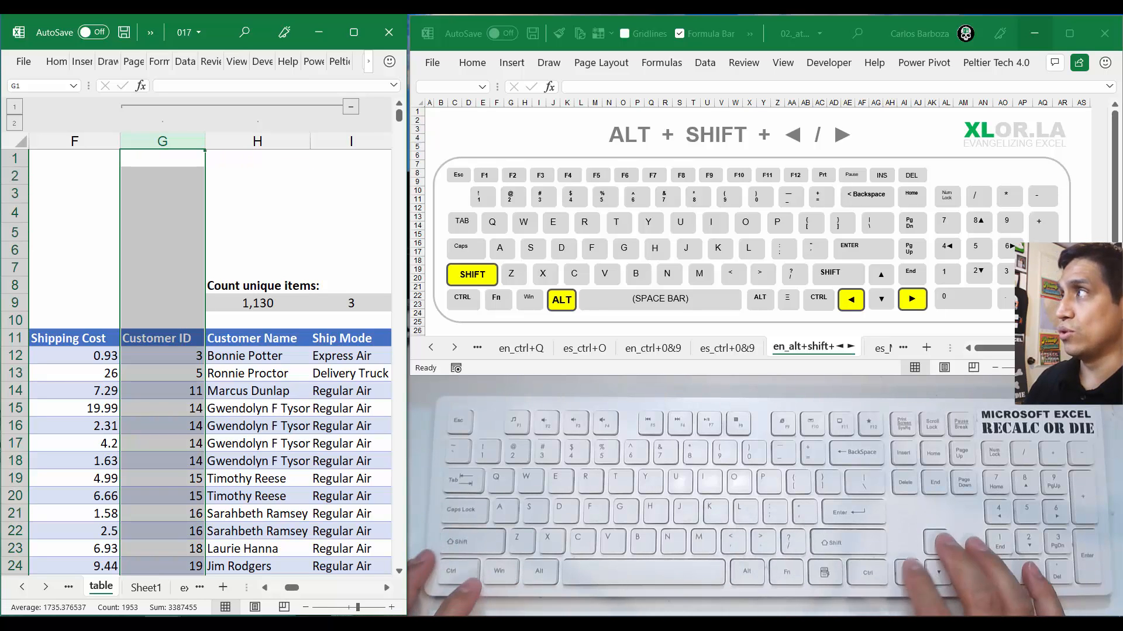
pyautogui.hotkey('shift', 'Right')
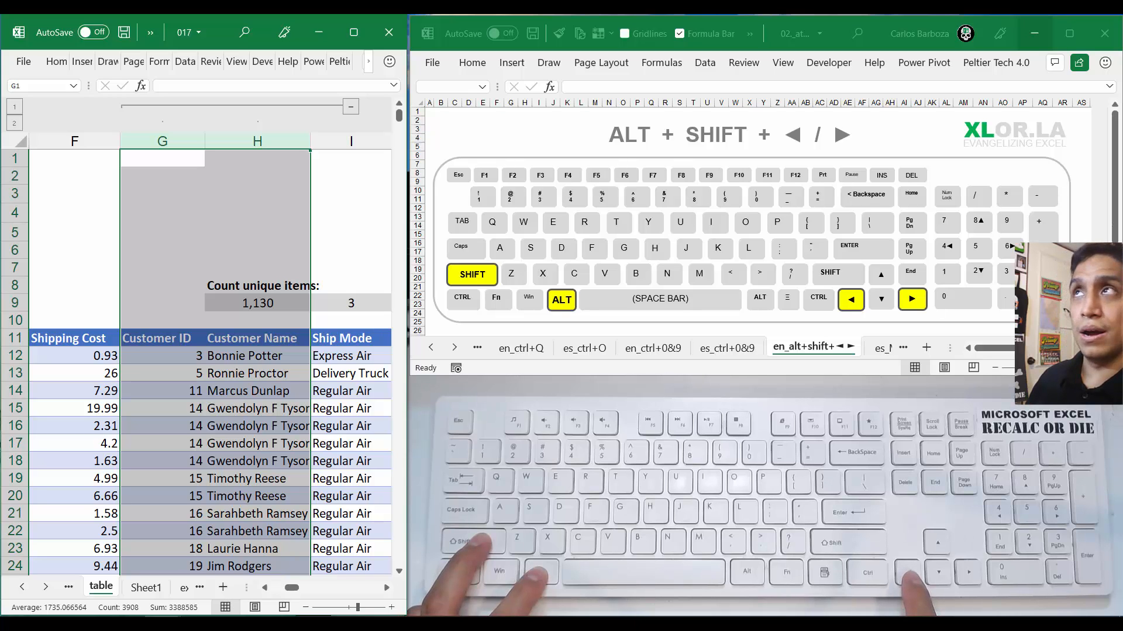
pyautogui.hotkey('alt', 'shift', 'Left')
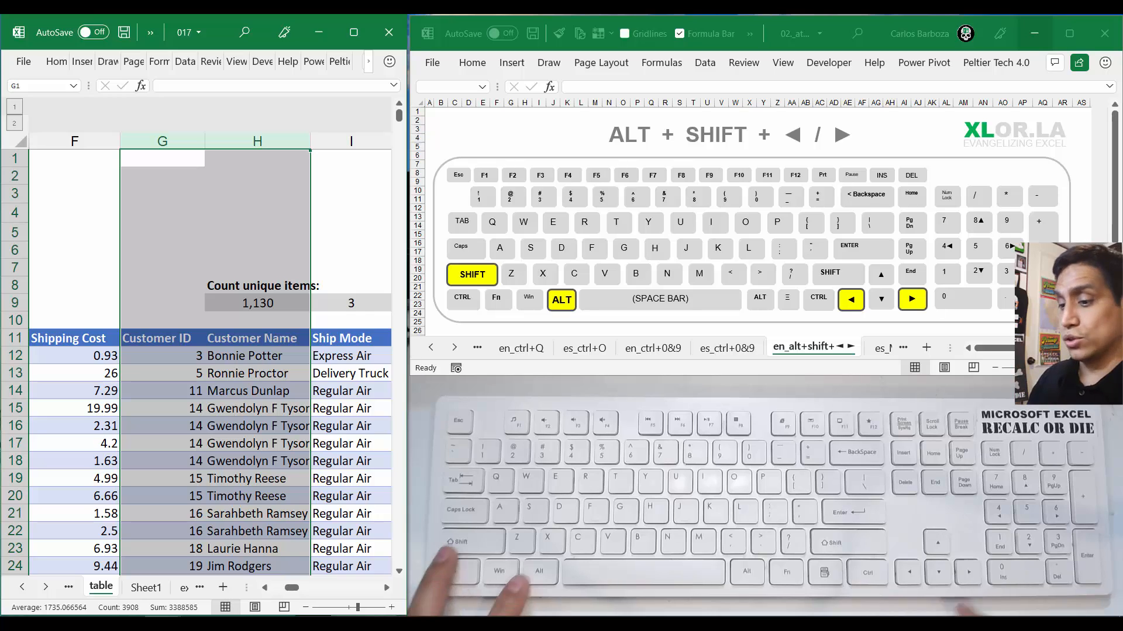
# Group and ungroup columns G and H several times in a row, leaving them grouped
pyautogui.hotkey('alt', 'shift', 'Right')
pyautogui.hotkey('alt', 'shift', 'Left')
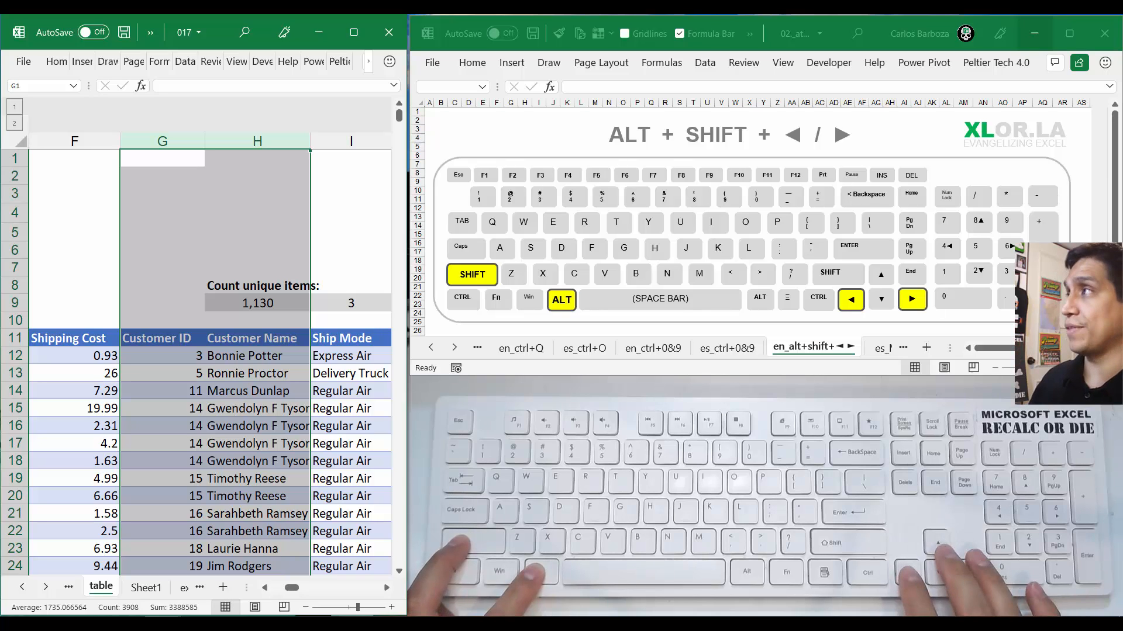
pyautogui.hotkey('alt', 'shift', 'Right')
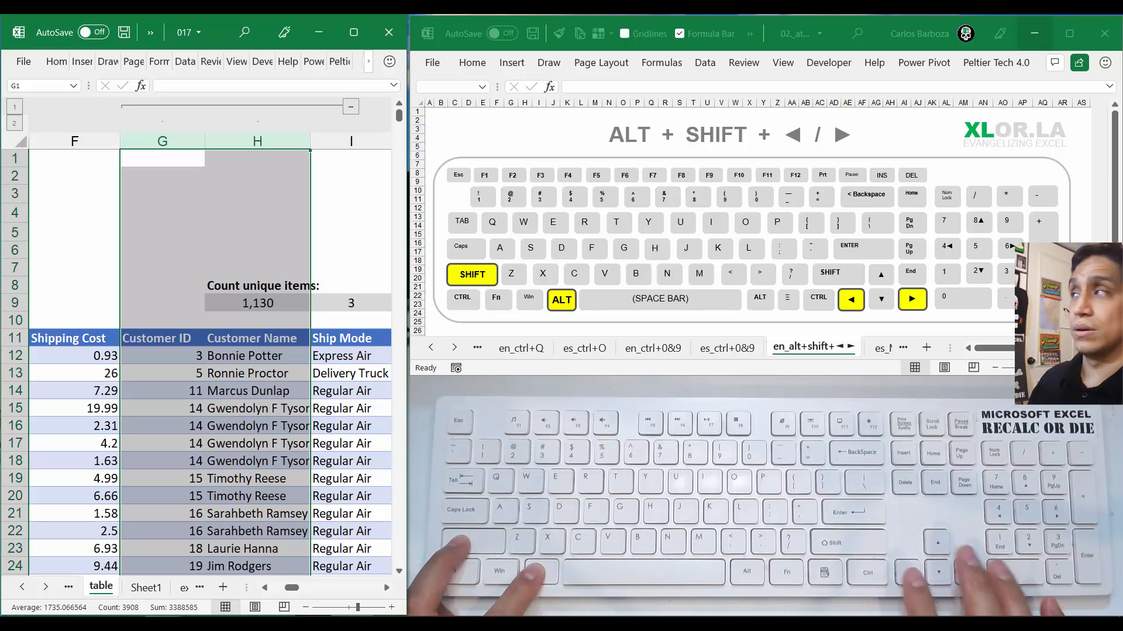
pyautogui.hotkey('alt', 'shift', 'Left')
pyautogui.hotkey('alt', 'shift', 'Right')
pyautogui.hotkey('alt', 'shift', 'Left')
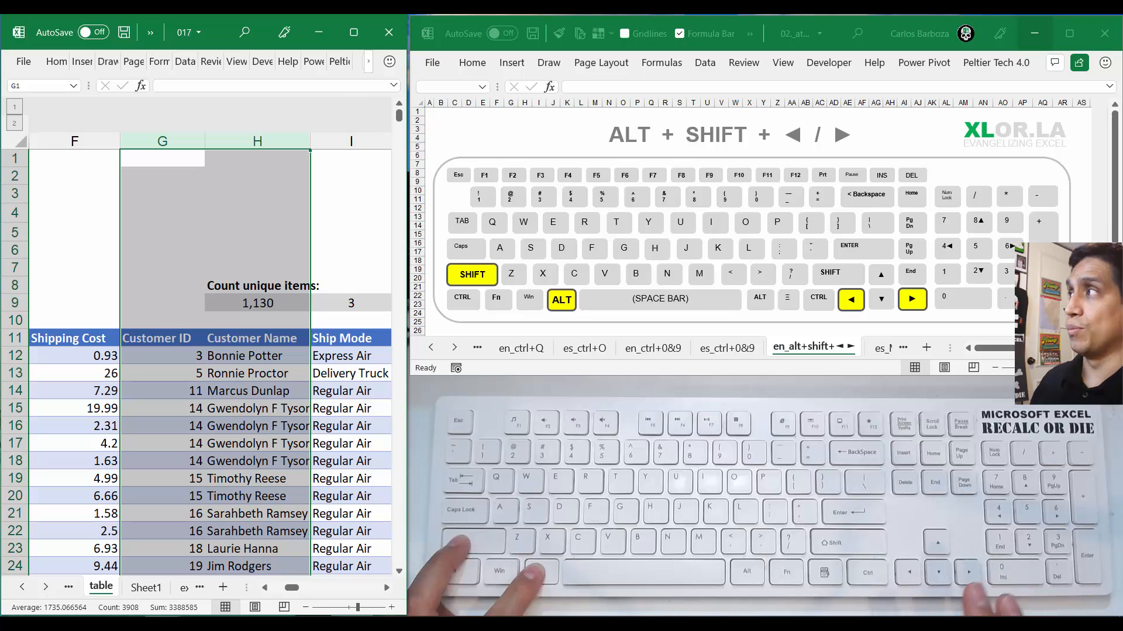
pyautogui.hotkey('alt', 'shift', 'Right')
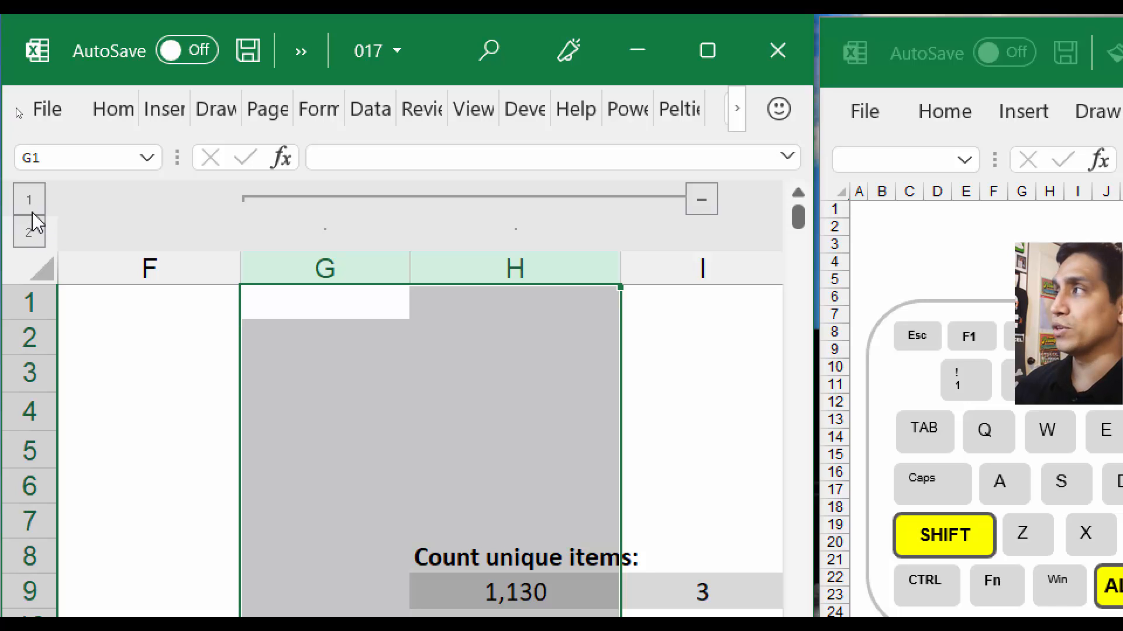
# Collapse all column groups to outline level 1, go back to cell A1, and expand everything to level 2
pyautogui.click(32, 204)
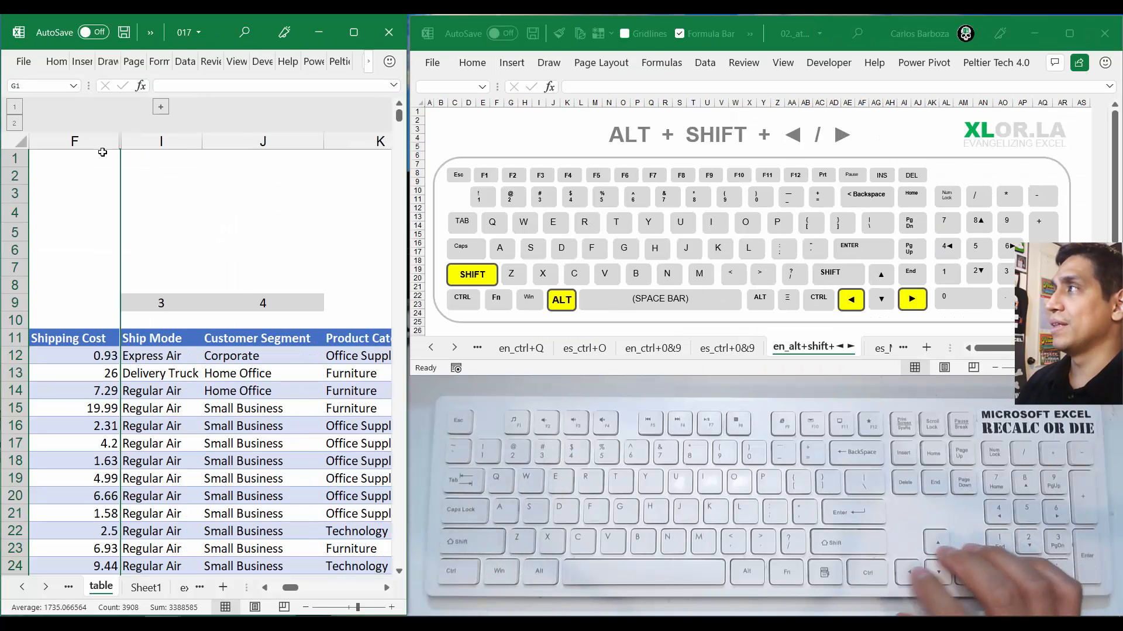
pyautogui.press('Left')
pyautogui.press('Left')
pyautogui.press('Left')
pyautogui.press('Left')
pyautogui.press('Left')
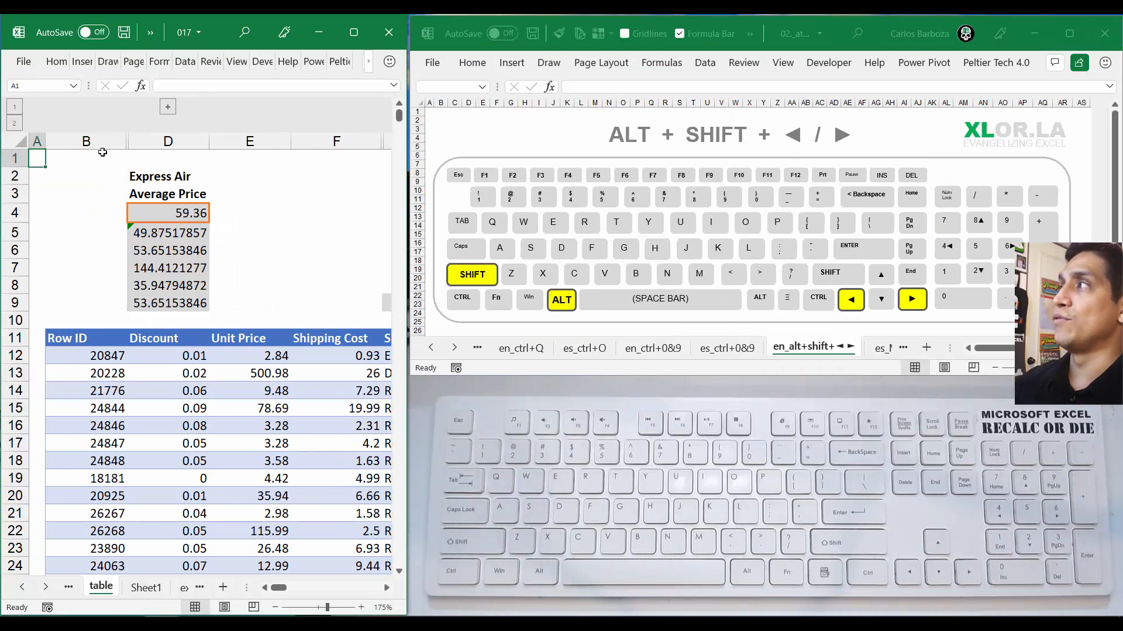
pyautogui.click(19, 124)
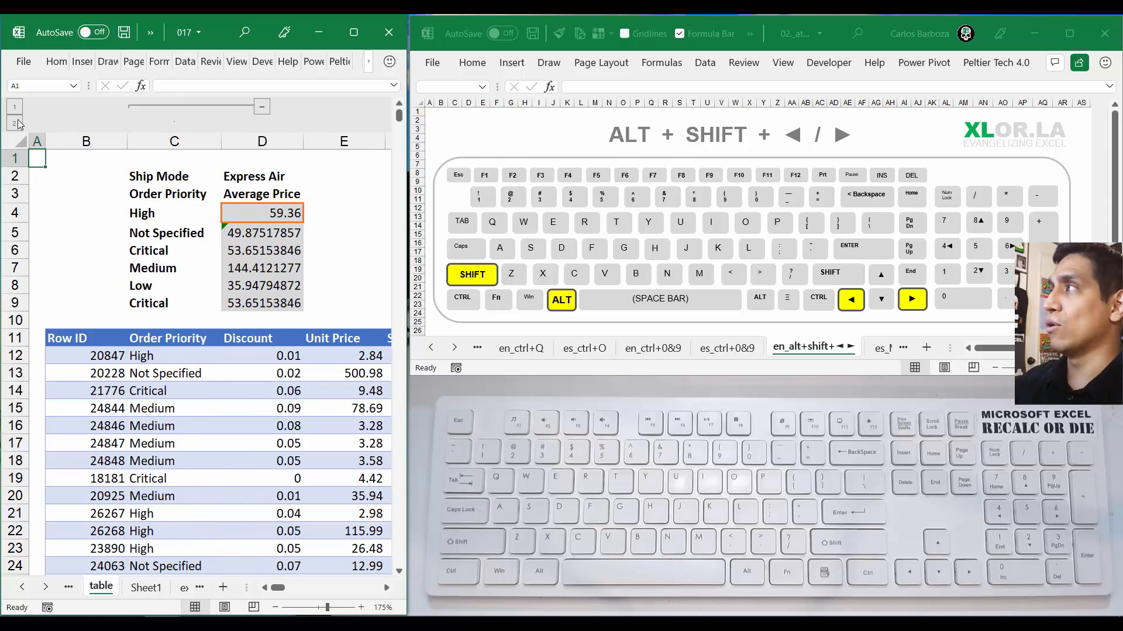
# Return to columns G and H, select both entire columns, and ungroup them
pyautogui.press('Right')
pyautogui.press('Right')
pyautogui.press('Right')
pyautogui.press('Right')
pyautogui.press('Right')
pyautogui.press('Right')
pyautogui.press('Right')
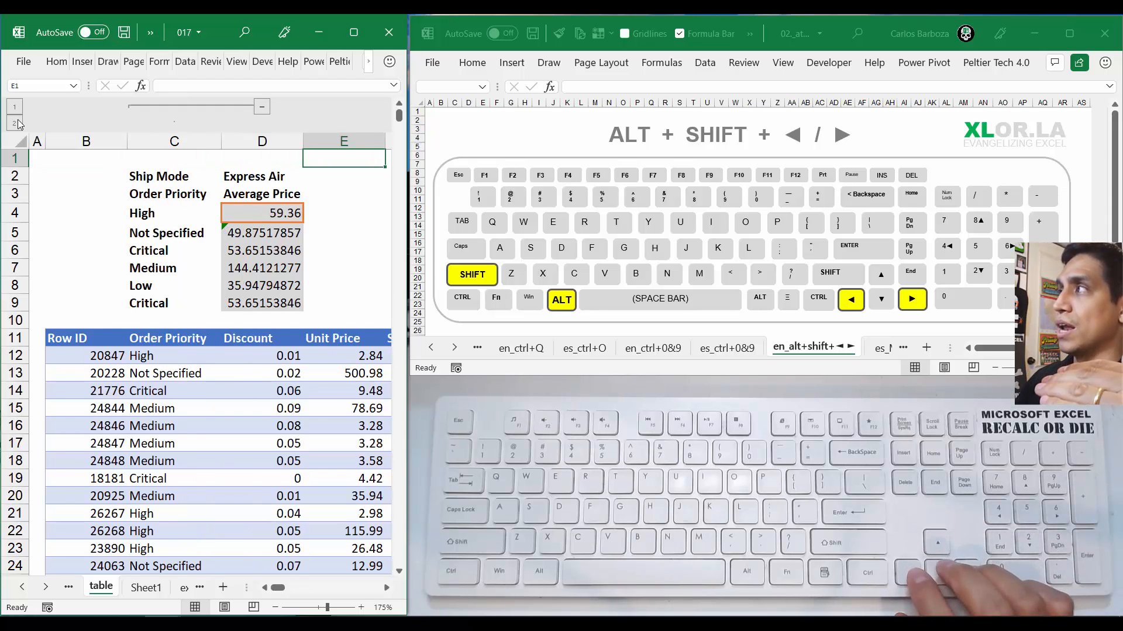
pyautogui.press('Left')
pyautogui.press('Left')
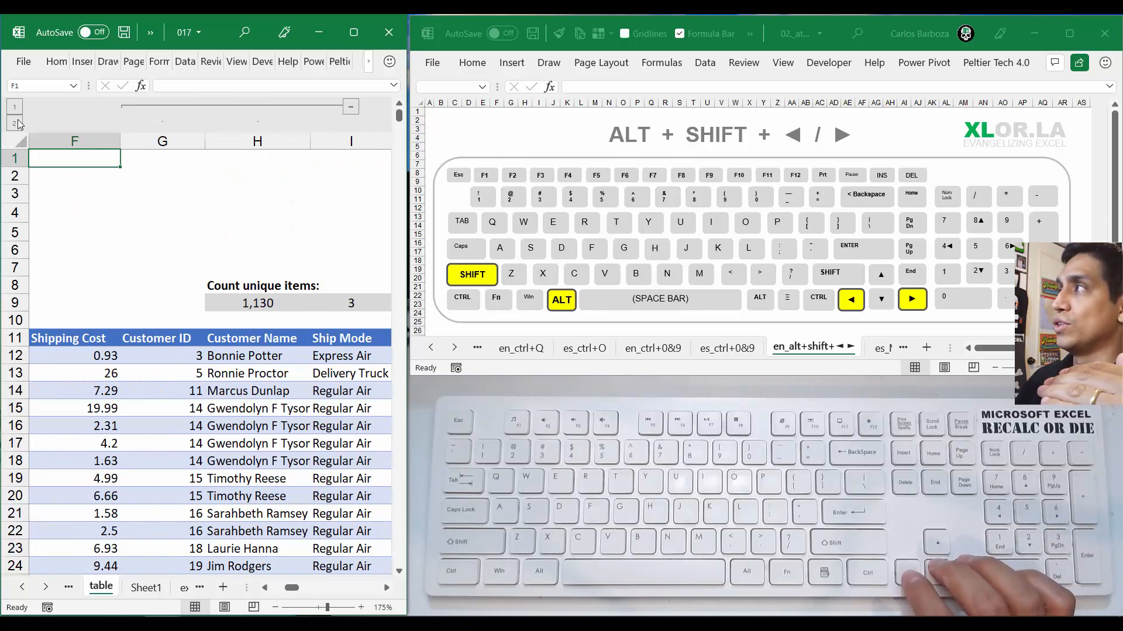
pyautogui.press('Right')
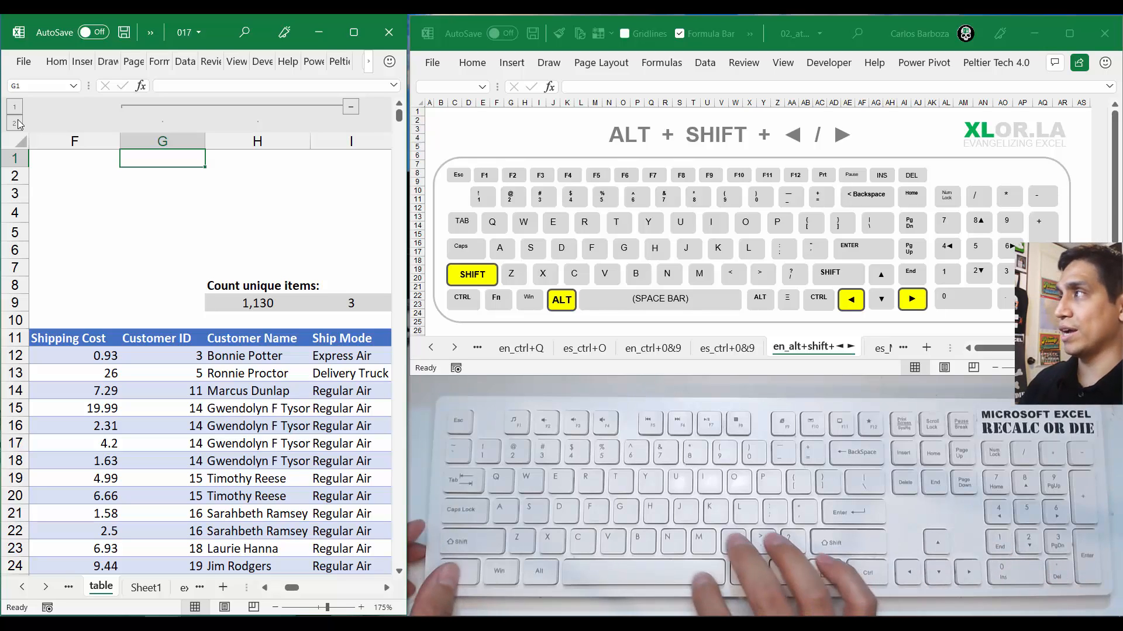
pyautogui.hotkey('ctrl', 'space')
pyautogui.hotkey('shift', 'Right')
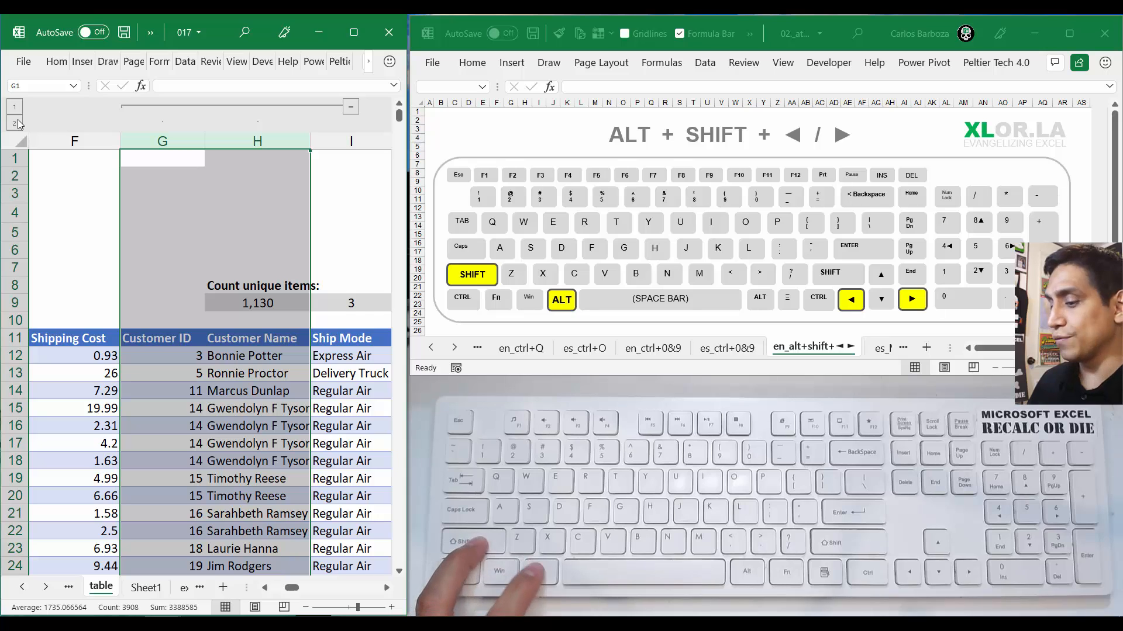
pyautogui.hotkey('alt', 'shift', 'Left')
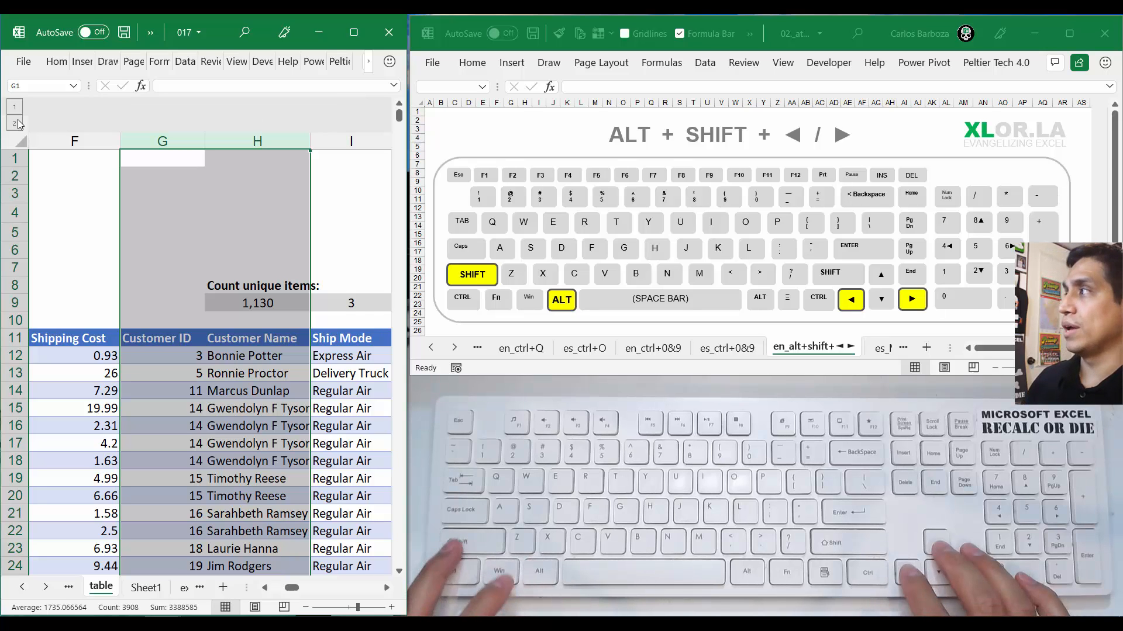
# Extend the selection through the Ship Mode column and group columns G through I
pyautogui.hotkey('shift', 'Right')
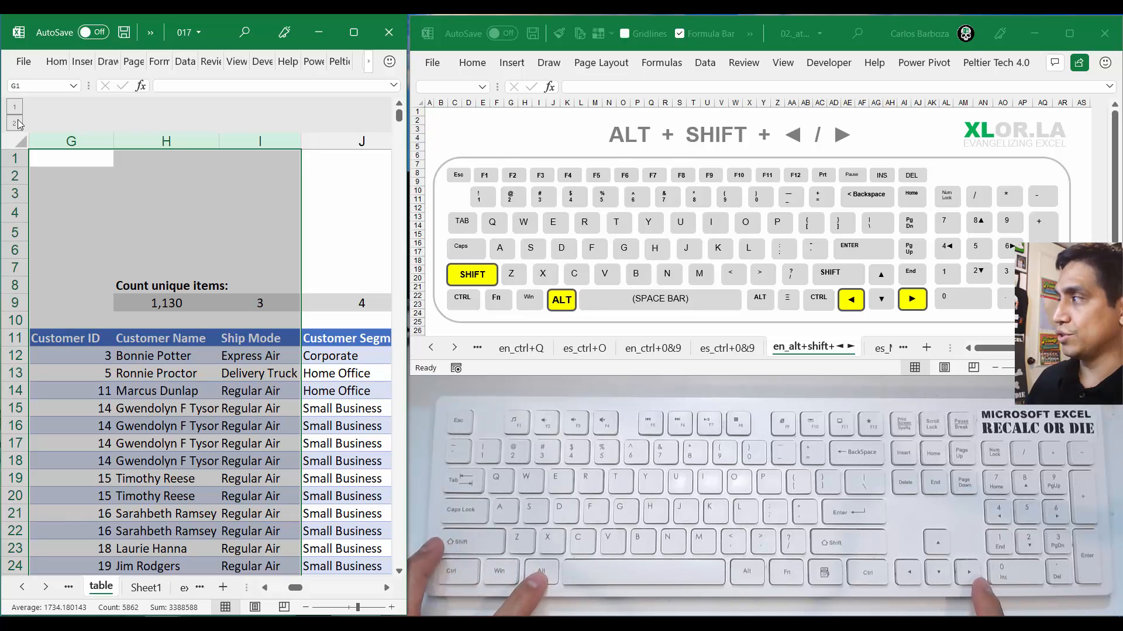
pyautogui.press('alt')
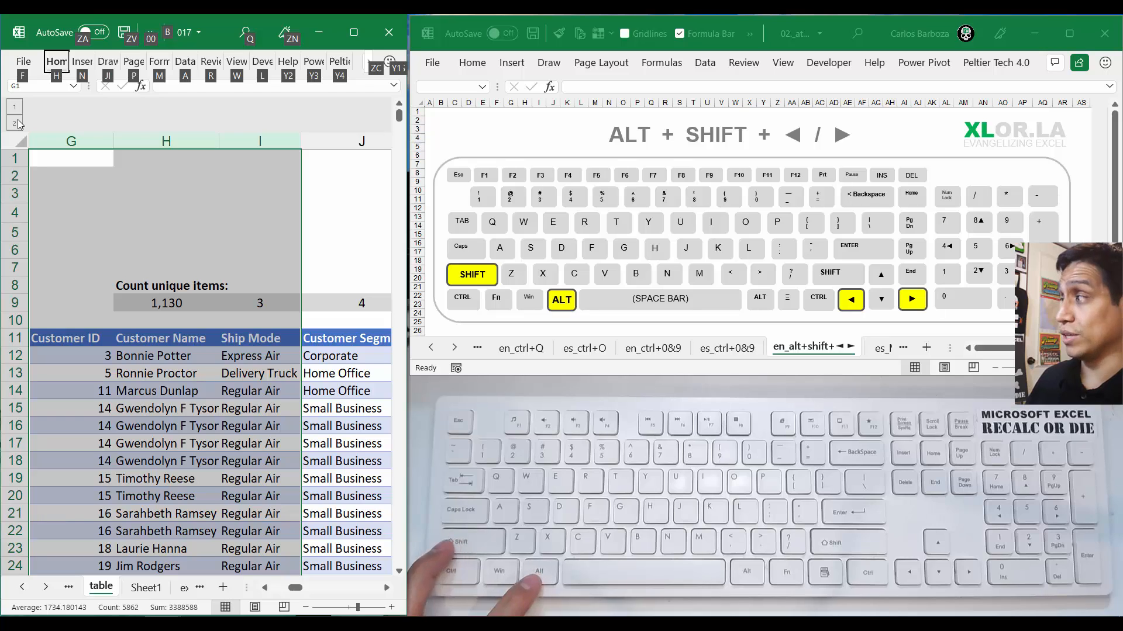
pyautogui.press('alt')
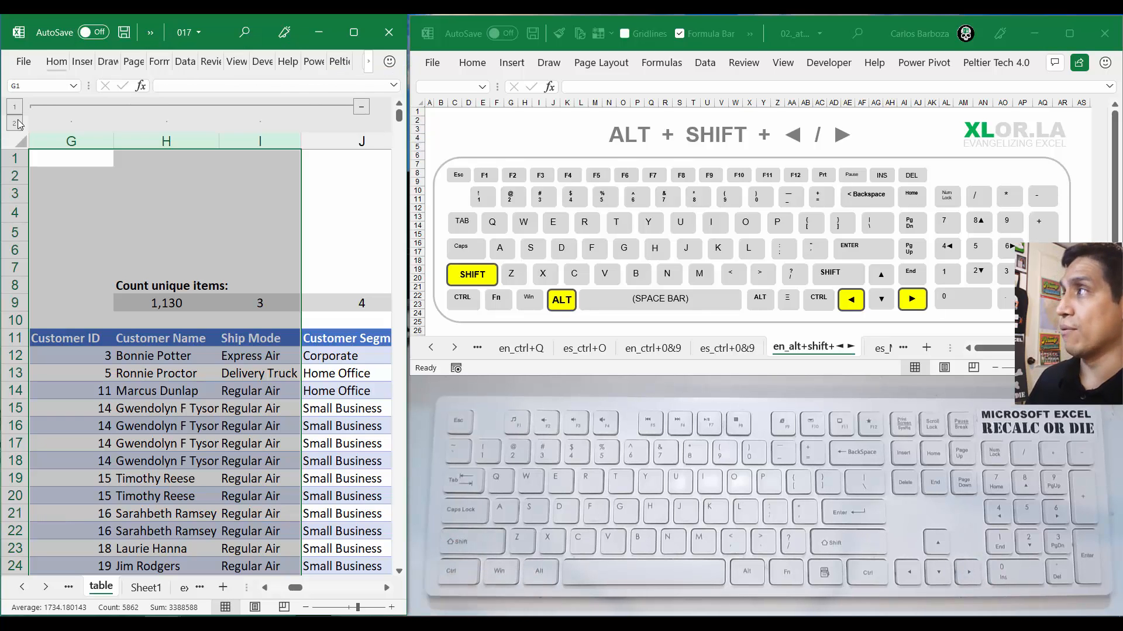
pyautogui.hotkey('alt', 'shift', 'Right')
pyautogui.press('Left')
# Select only the Customer Name column (H) and group it as a nested second level inside the G through I group
pyautogui.press('Right')
pyautogui.press('Right')
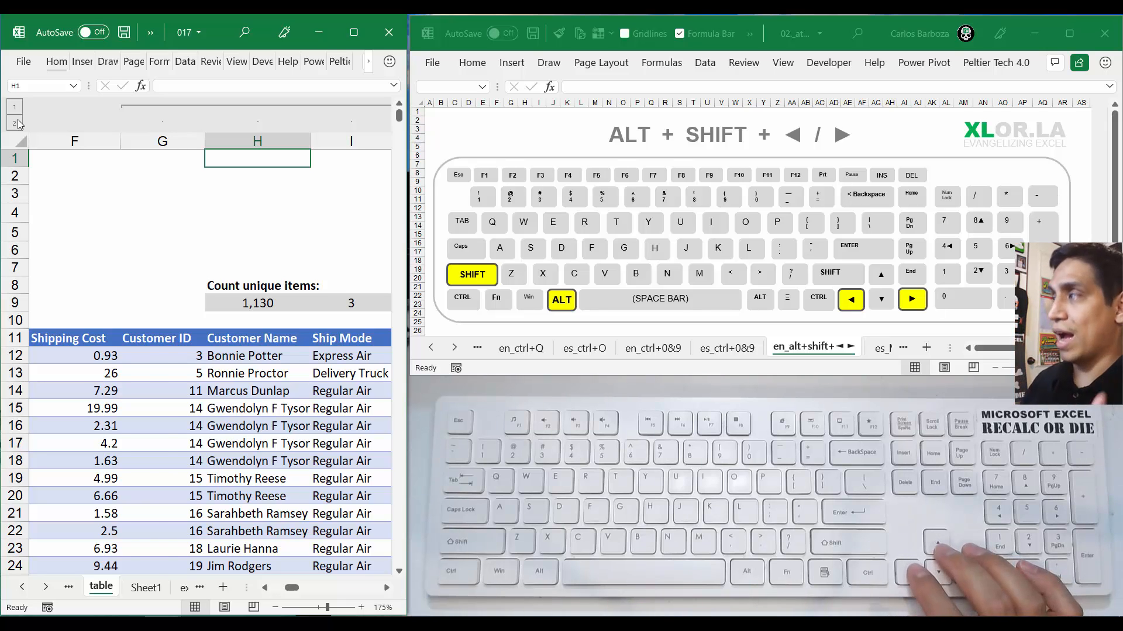
pyautogui.press('Right')
pyautogui.press('Left')
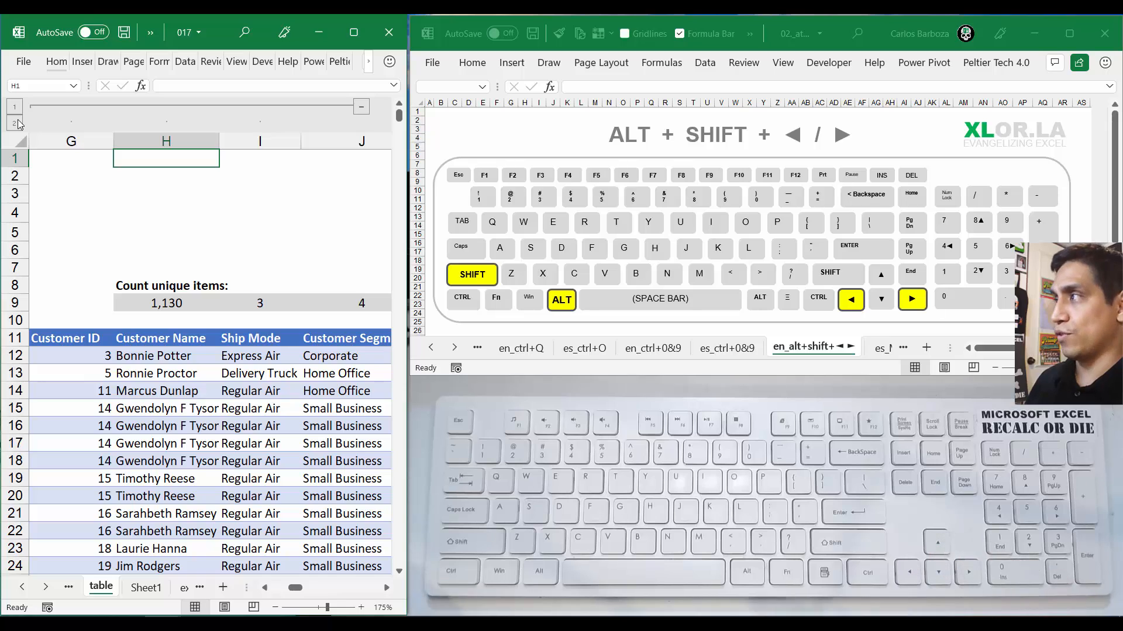
pyautogui.hotkey('ctrl', 'space')
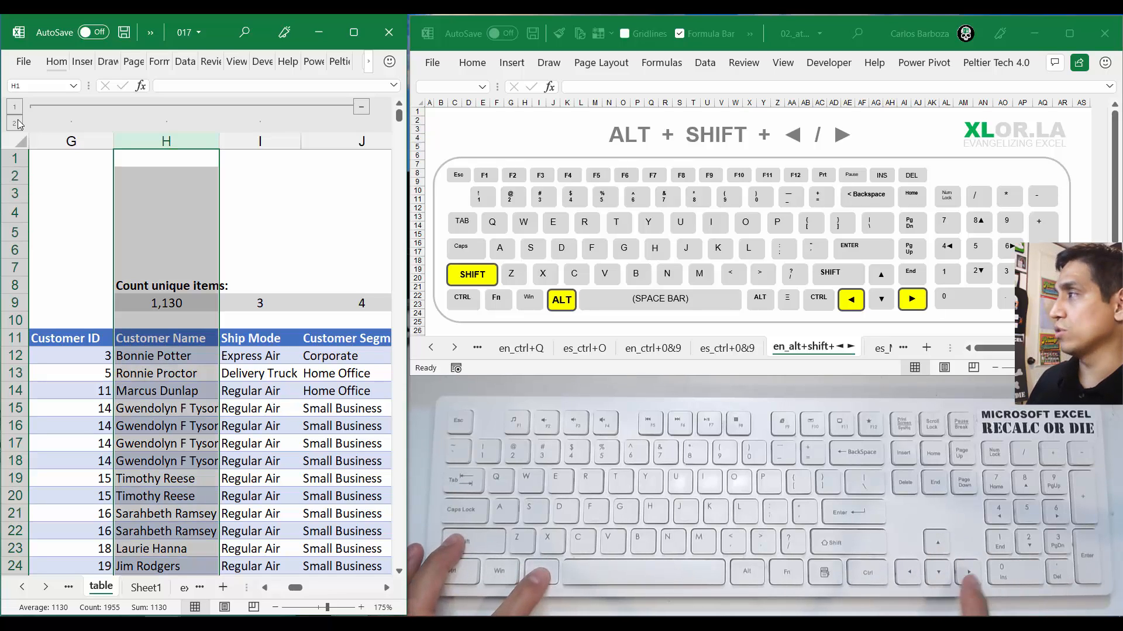
pyautogui.hotkey('alt', 'shift', 'Right')
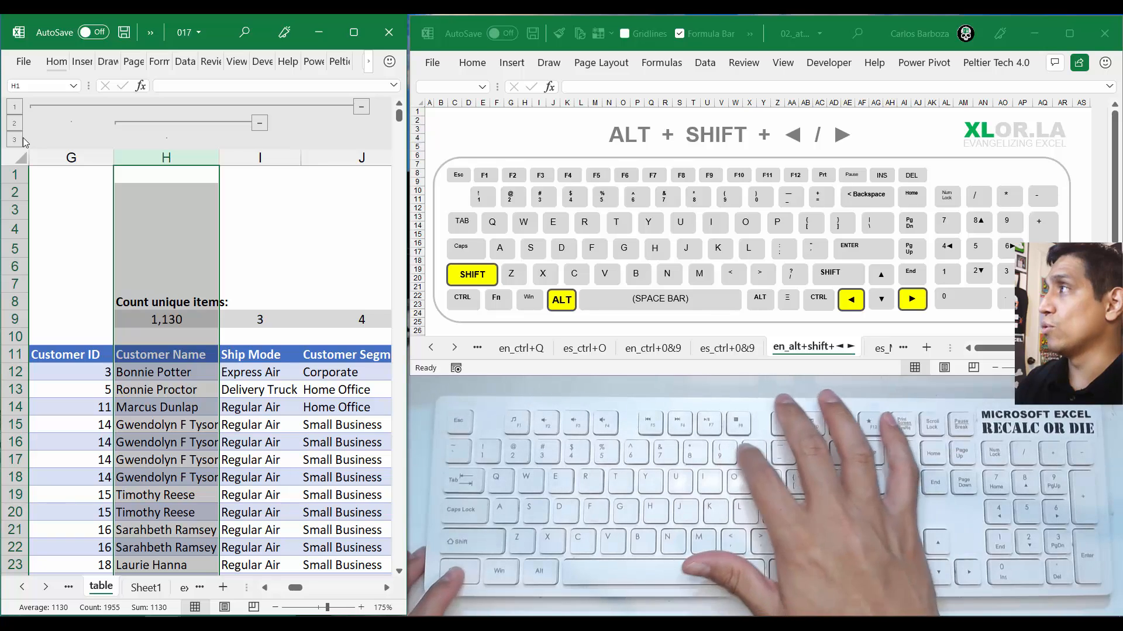
# Hide the selected Customer Name column and move across its neighbouring columns G and I
pyautogui.hotkey('ctrl', '0')
pyautogui.press('Left')
pyautogui.press('Right')
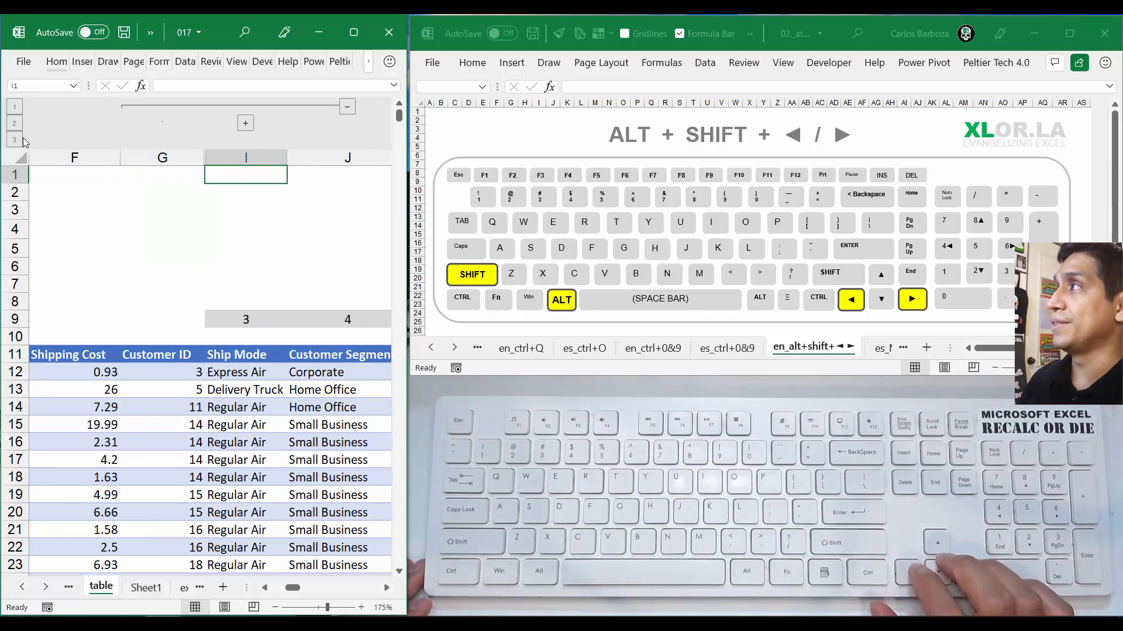
# Select the Customer ID through Ship Mode columns and hide them, moving to cell F1
pyautogui.press('Left')
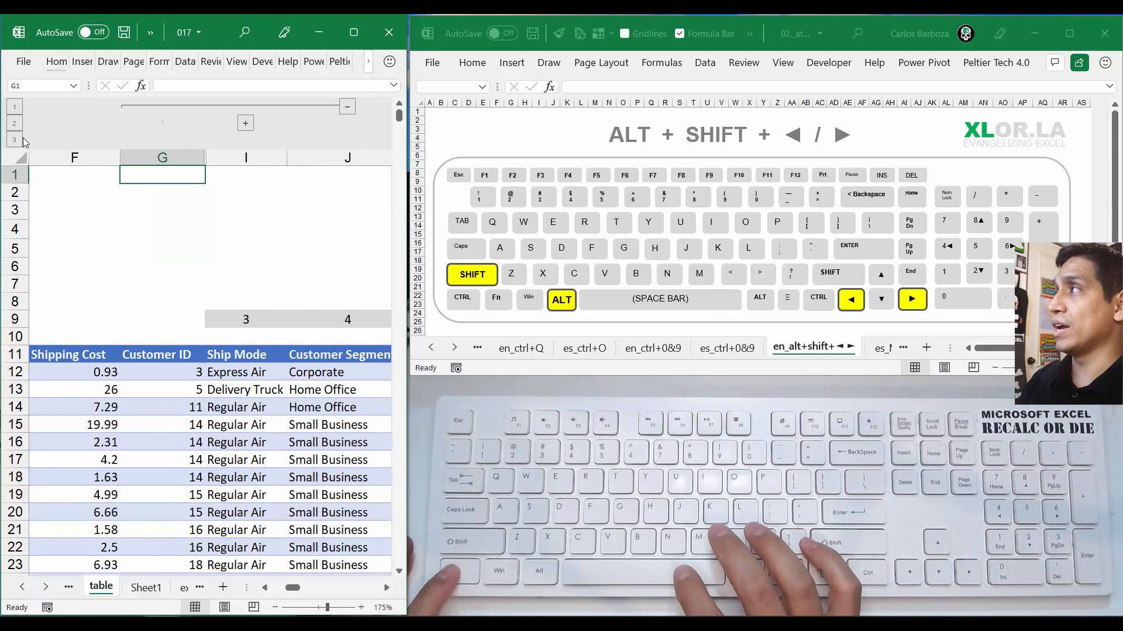
pyautogui.hotkey('ctrl', 'space')
pyautogui.hotkey('shift', 'Right')
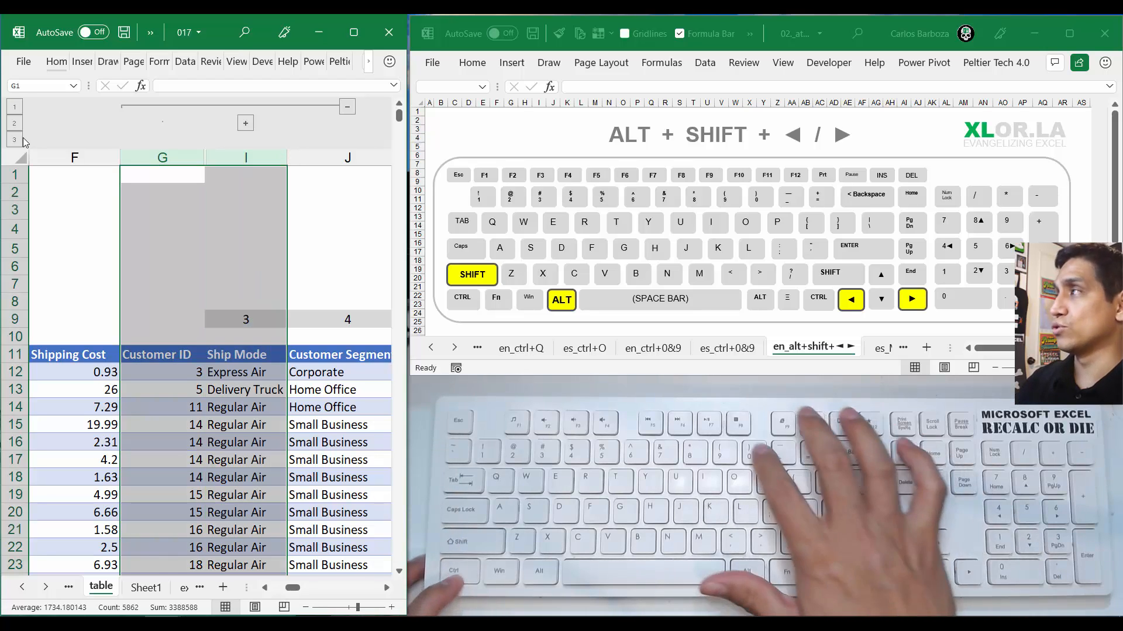
pyautogui.hotkey('ctrl', '0')
pyautogui.press('Left')
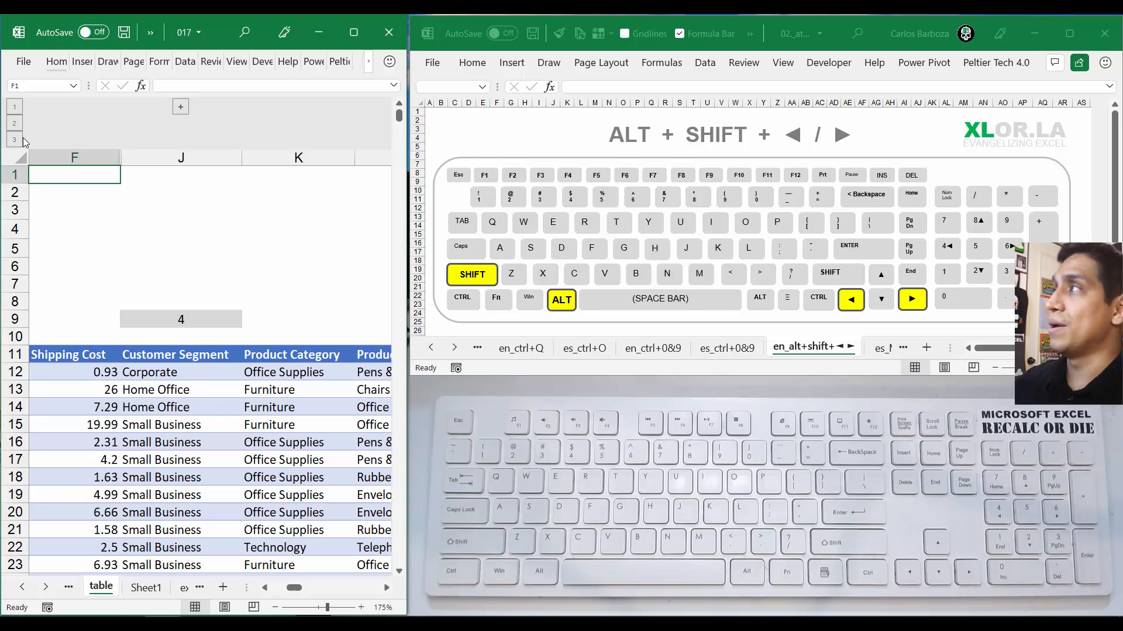
# Expand the outer group of columns G through I and the nested group holding the Customer Name column
pyautogui.click(181, 107)
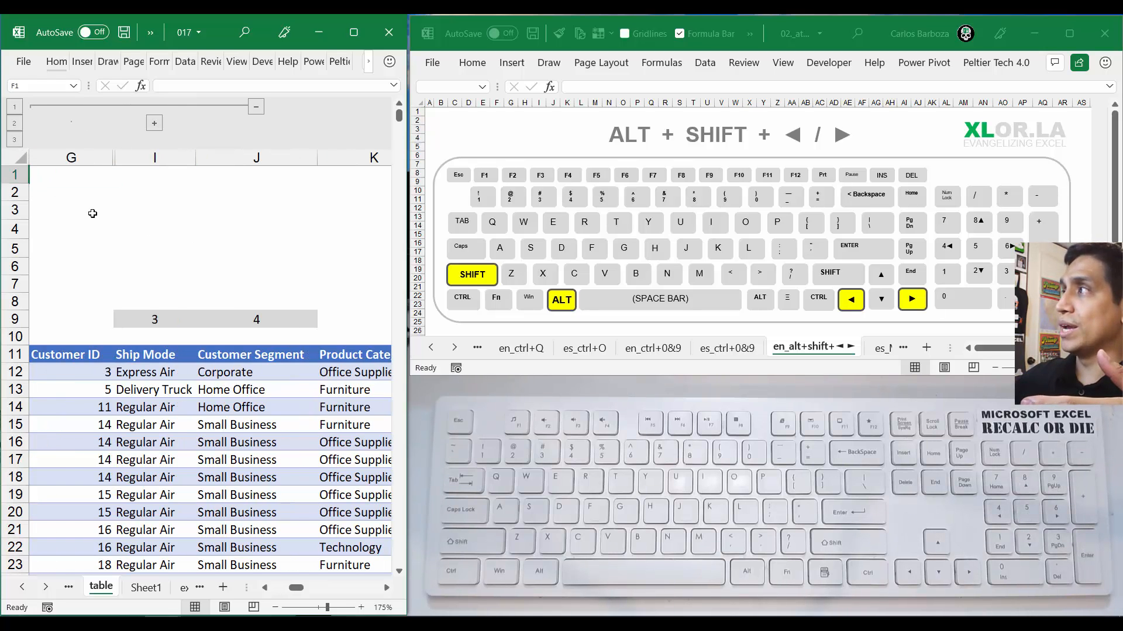
pyautogui.press('Left')
pyautogui.press('Right')
pyautogui.press('Right')
pyautogui.press('Right')
pyautogui.press('Right')
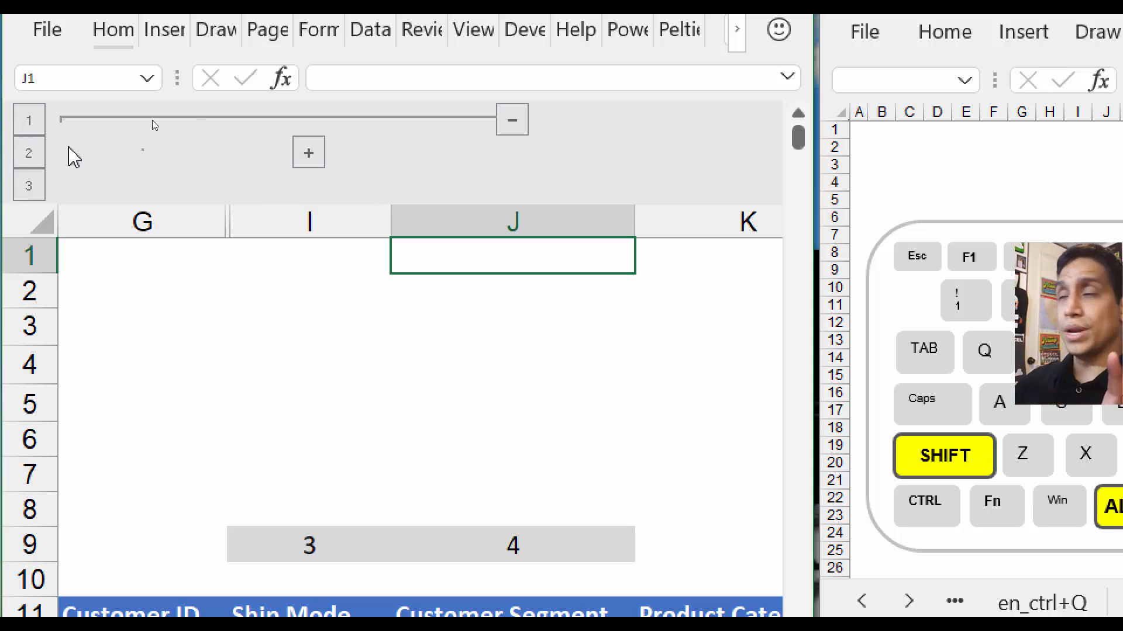
pyautogui.click(308, 154)
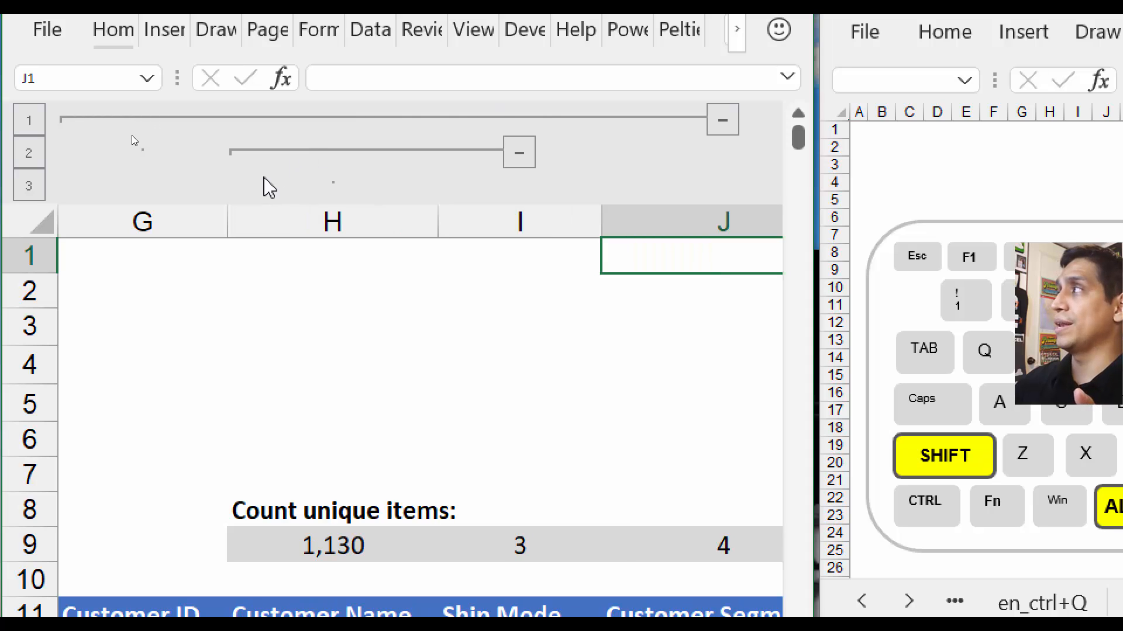
# Collapse all column groups to outline level 1 and move across the remaining columns around the hidden G through I group
pyautogui.click(32, 126)
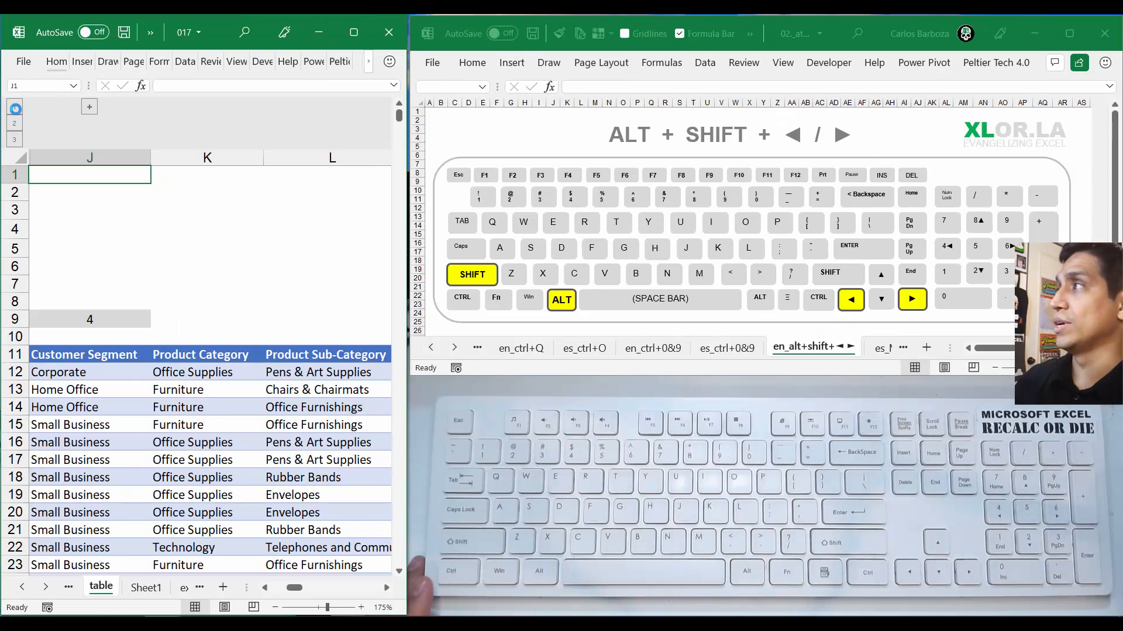
pyautogui.press('Left')
pyautogui.press('Left')
pyautogui.press('Left')
pyautogui.press('Left')
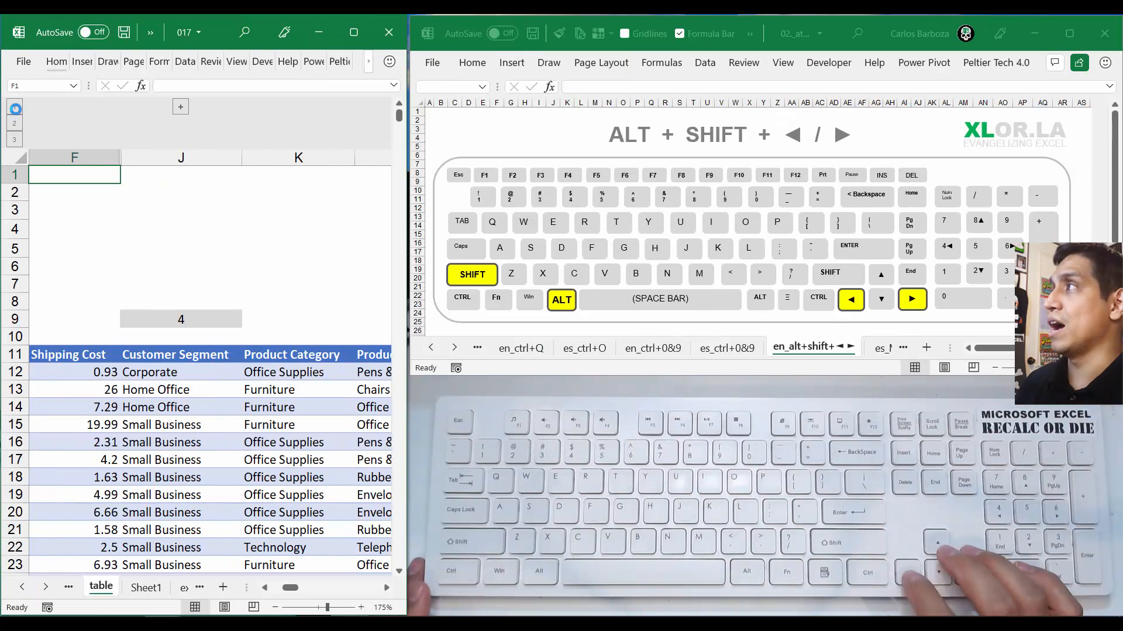
pyautogui.press('Right')
pyautogui.press('Right')
pyautogui.press('Right')
pyautogui.press('Right')
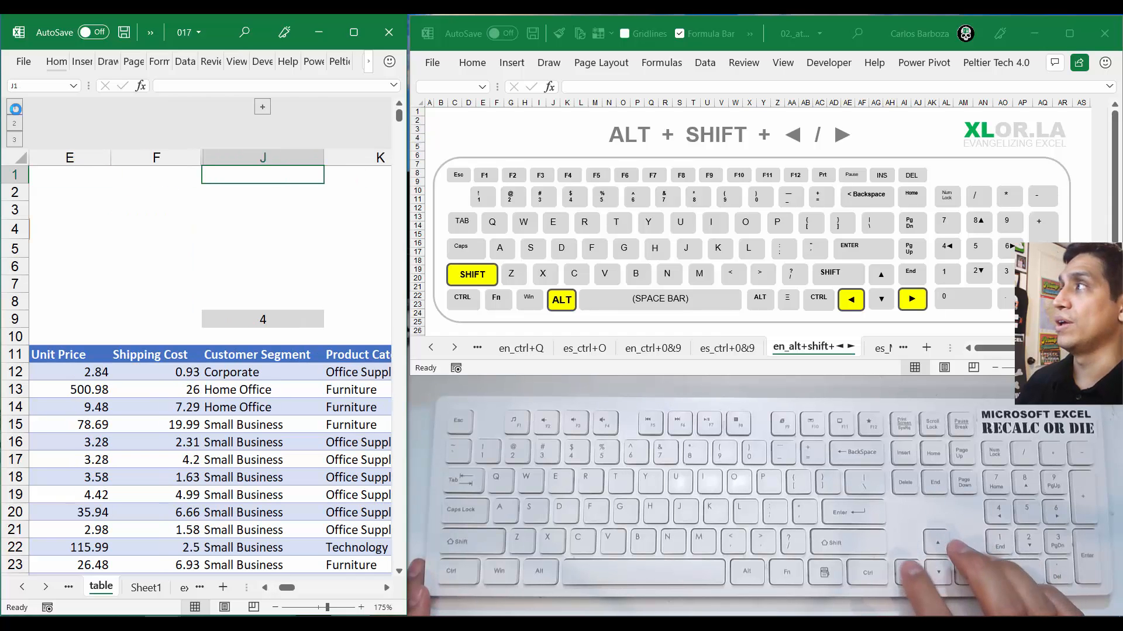
pyautogui.press('Left')
pyautogui.press('Left')
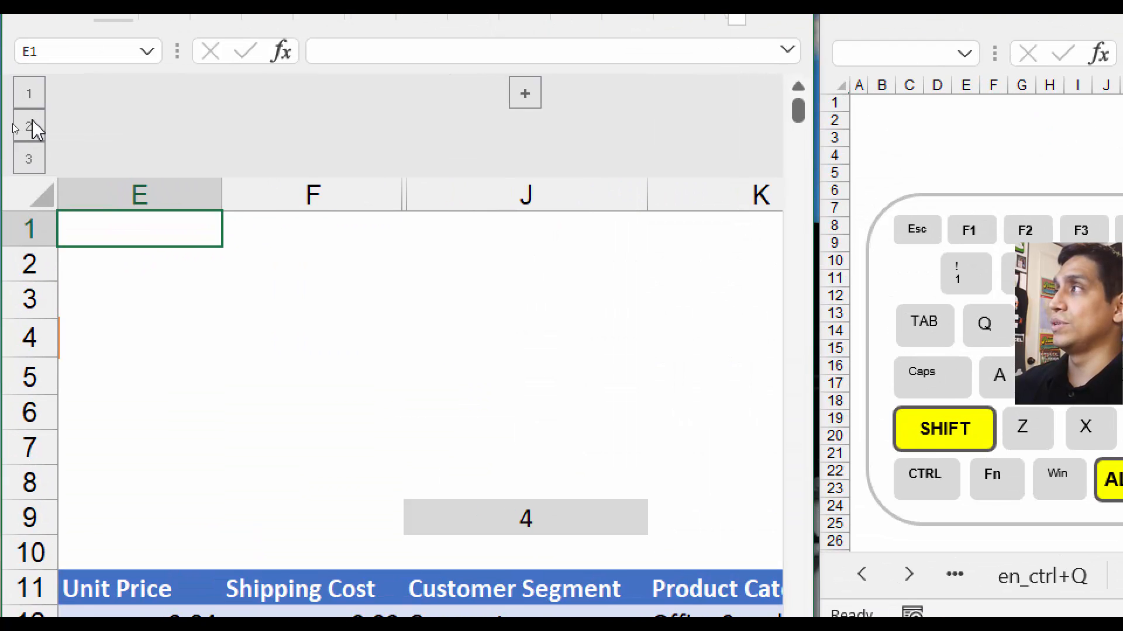
# Show the column outline down to level 2, keeping the nested Customer Name column collapsed, and move across the columns to I1
pyautogui.click(27, 127)
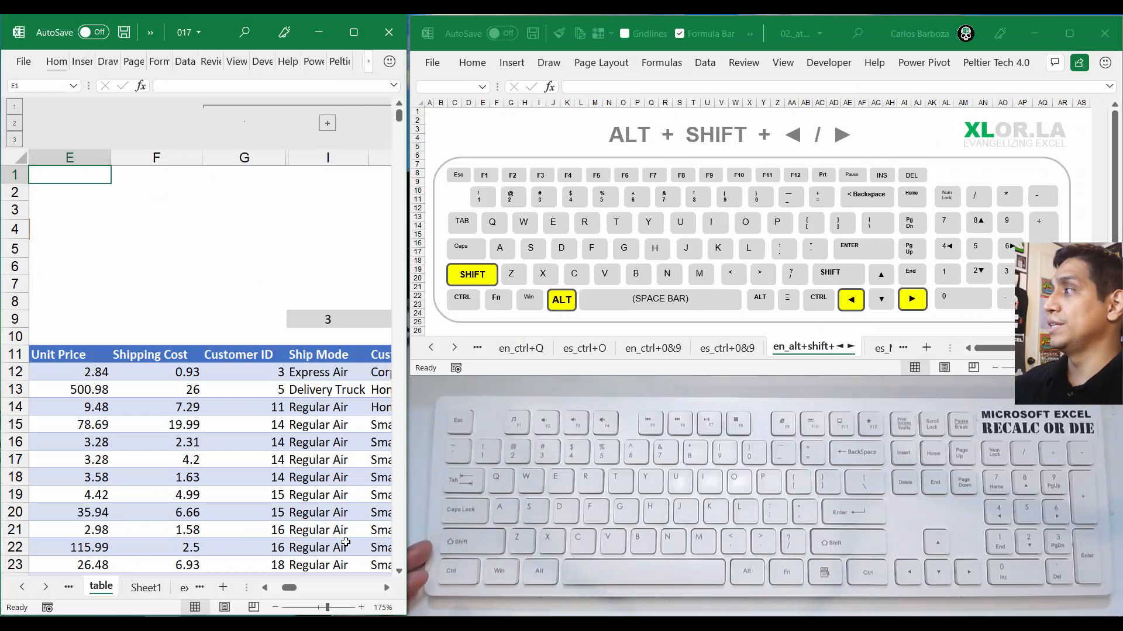
pyautogui.press('Left')
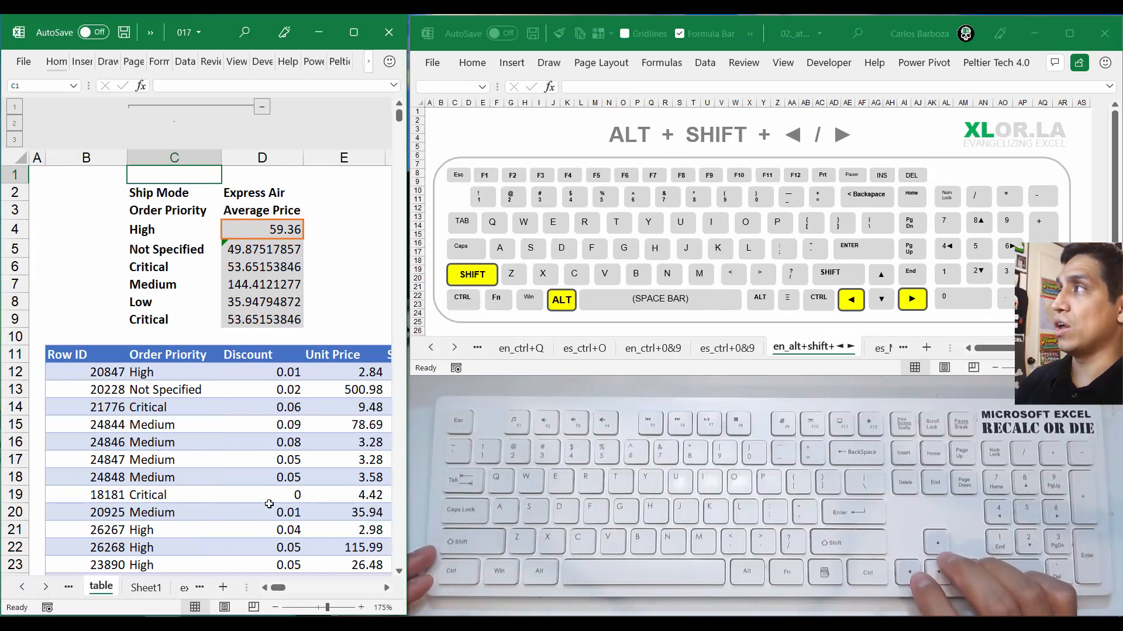
pyautogui.press('Right')
pyautogui.press('Right')
pyautogui.press('Right')
pyautogui.press('Right')
pyautogui.press('Right')
pyautogui.press('Right')
pyautogui.press('Left')
pyautogui.press('Left')
pyautogui.press('Left')
pyautogui.press('Left')
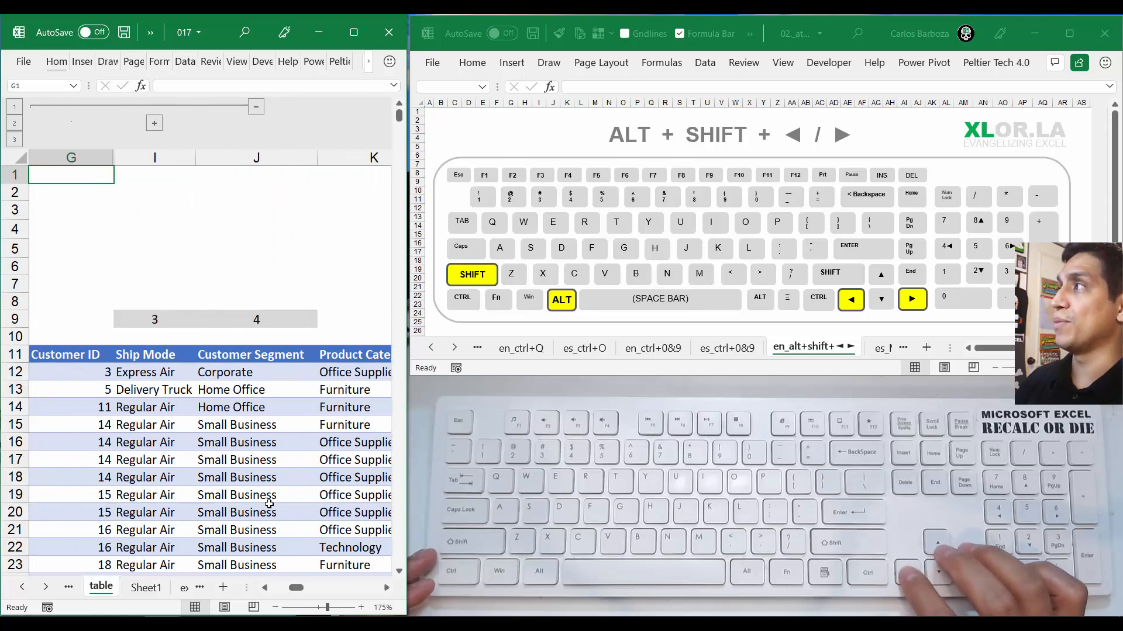
pyautogui.press('Right')
pyautogui.press('Right')
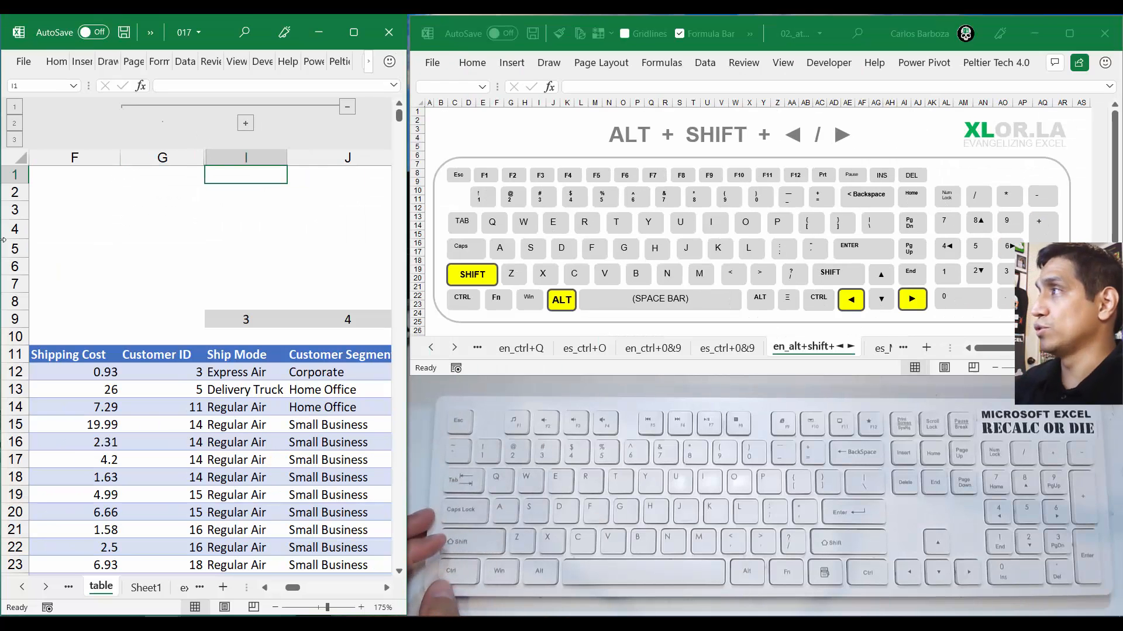
# Go to cell B14 in the table's Row ID column
pyautogui.press('Left')
pyautogui.press('Left')
pyautogui.press('Left')
pyautogui.press('Left')
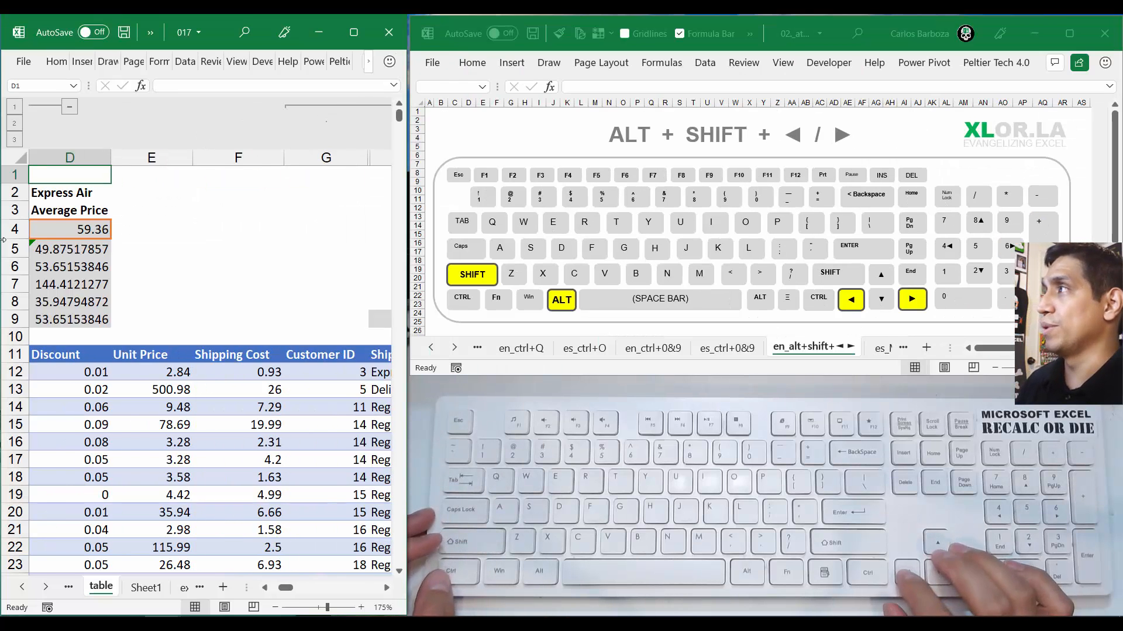
pyautogui.press('Left')
pyautogui.press('Left')
pyautogui.press('Left')
pyautogui.press('Down')
pyautogui.press('Down')
pyautogui.press('Down')
pyautogui.press('Down')
pyautogui.press('Down')
pyautogui.press('Down')
pyautogui.press('Down')
pyautogui.press('Down')
pyautogui.press('Down')
pyautogui.press('Down')
pyautogui.press('Down')
pyautogui.press('Down')
pyautogui.press('Down')
pyautogui.press('Right')
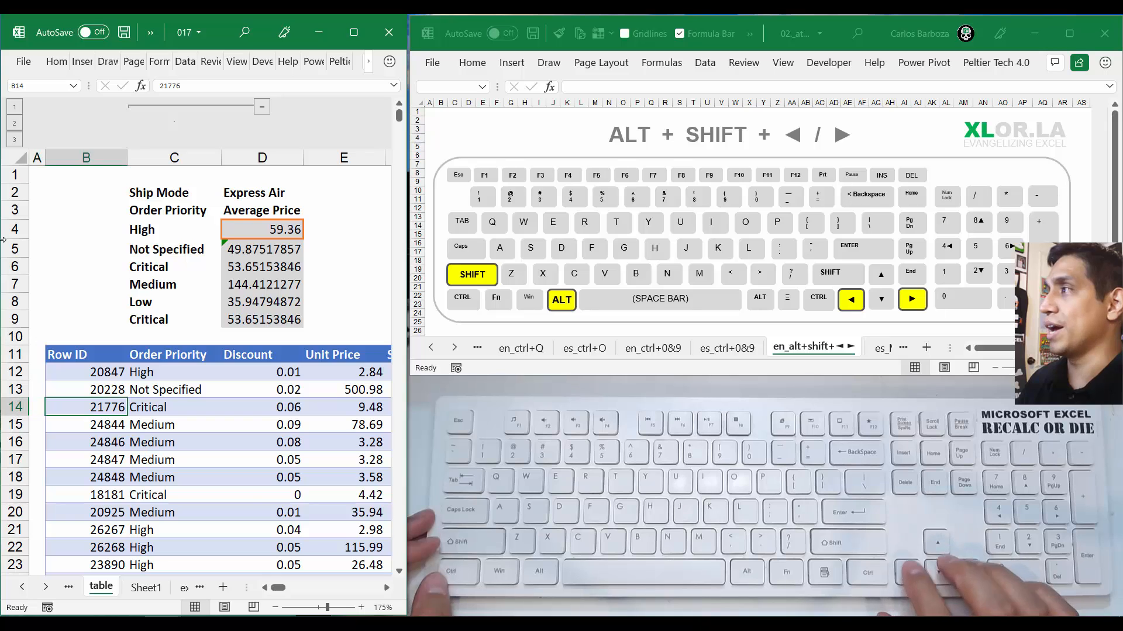
# Select entire rows 14 through 17, group them and collapse the new row group
pyautogui.hotkey('shift', 'space')
pyautogui.hotkey('shift', 'Down')
pyautogui.hotkey('shift', 'Down')
pyautogui.hotkey('shift', 'Down')
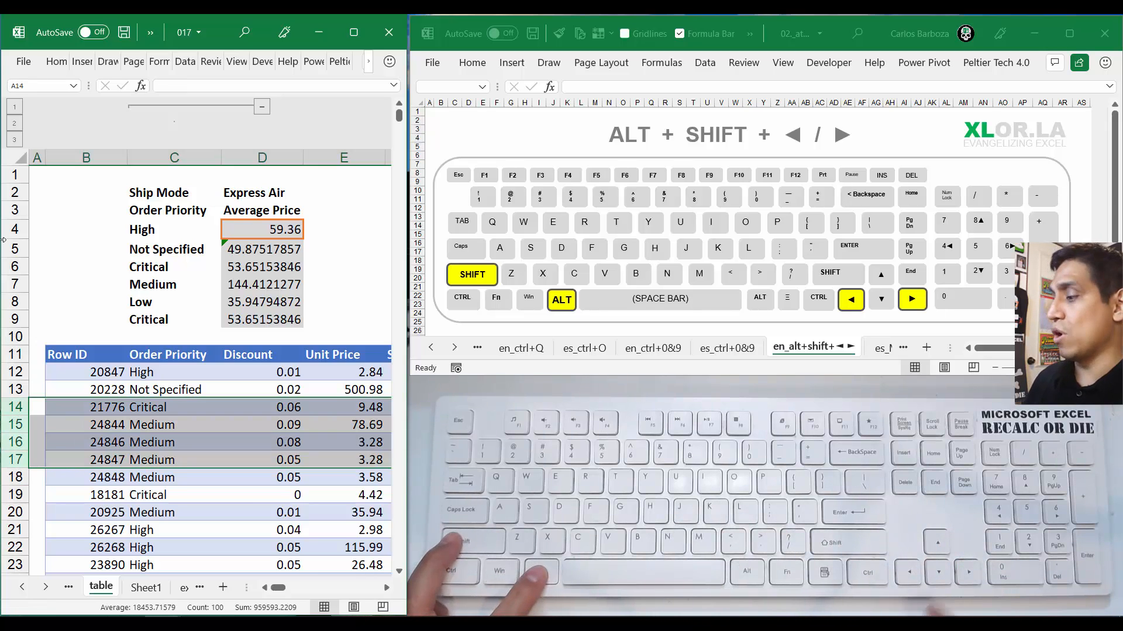
pyautogui.hotkey('alt', 'shift', 'Right')
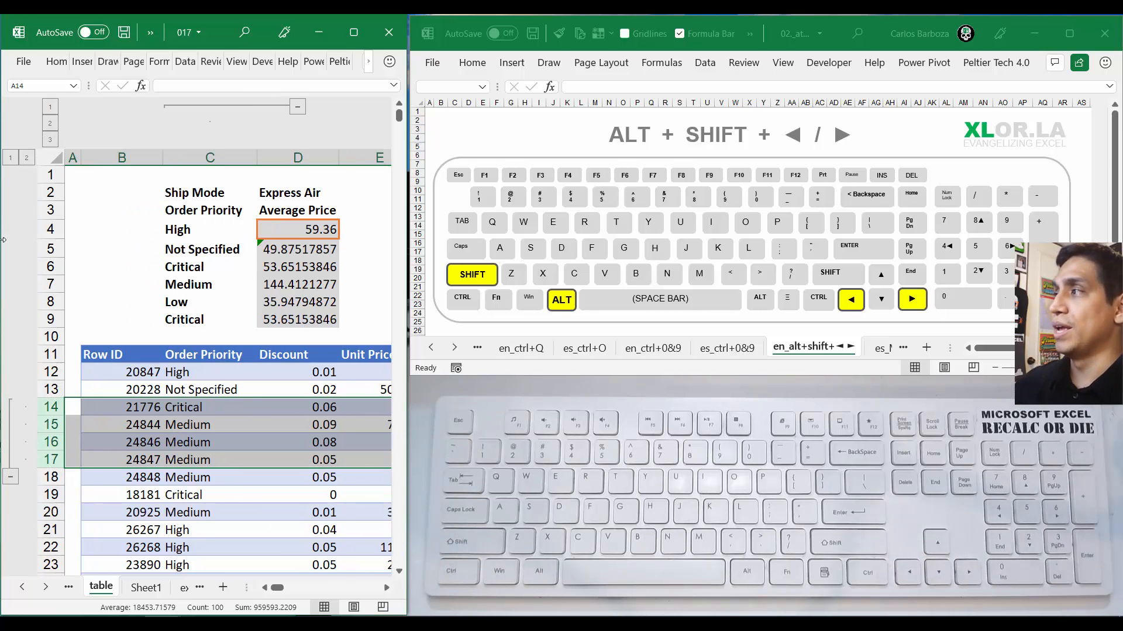
pyautogui.click(11, 477)
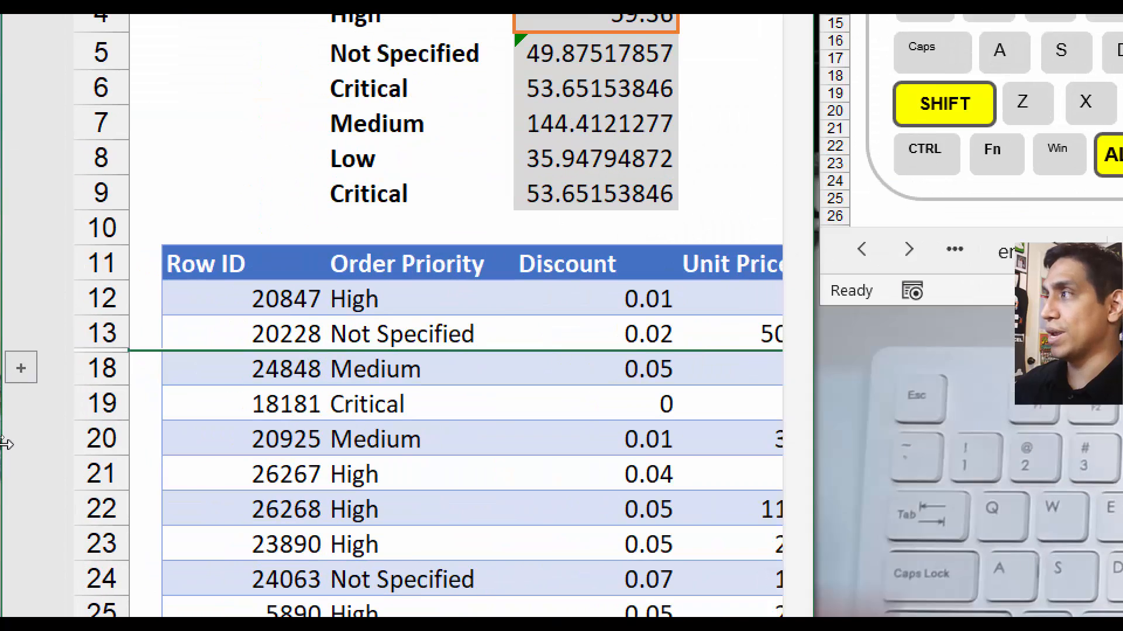